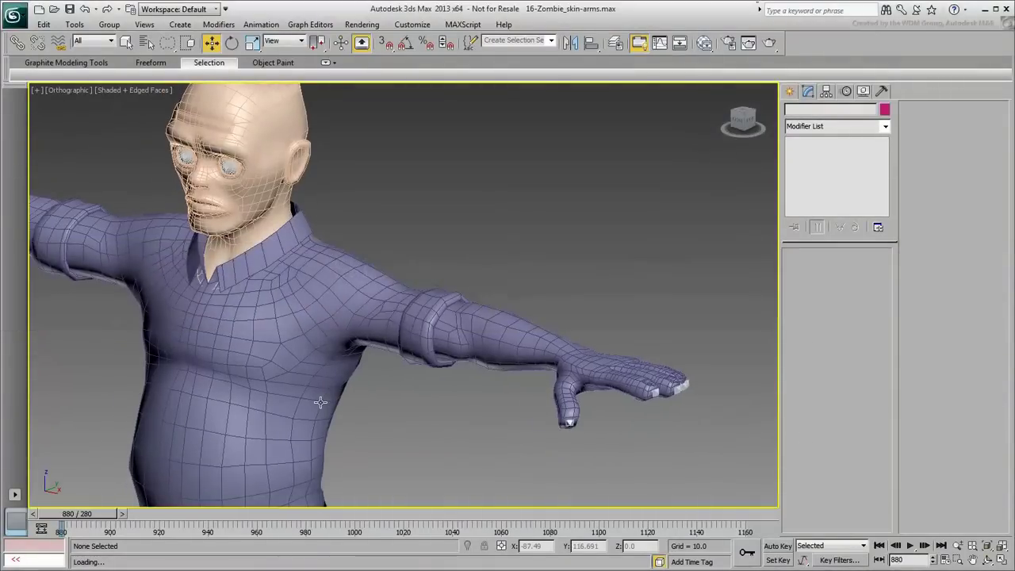
# Select the zombie_proxy mesh and shift the active time range to frames 1040 to 1240.
pyautogui.click(354, 406)
pyautogui.keyDown('alt'); pyautogui.moveTo(354, 407); pyautogui.dragTo(484, 349, button='middle'); pyautogui.keyUp('alt')
pyautogui.moveTo(484, 348); pyautogui.dragTo(426, 317, button='middle')
pyautogui.scroll(2, 423, 409)
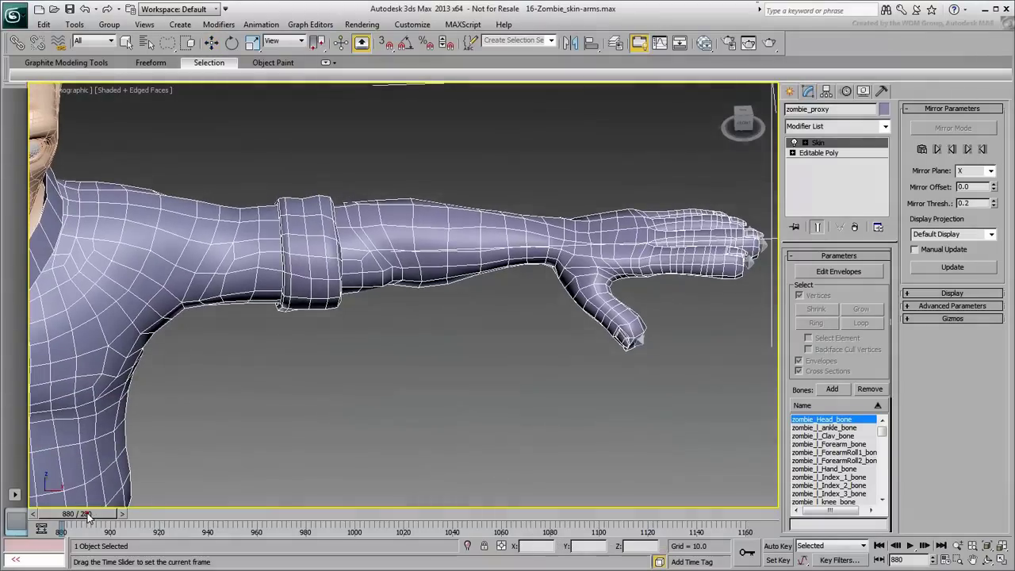
pyautogui.moveTo(78, 514); pyautogui.dragTo(394, 516)
pyautogui.keyDown('ctrl'); pyautogui.keyDown('alt'); pyautogui.moveTo(560, 530); pyautogui.dragTo(367, 528, button='right'); pyautogui.keyUp('alt'); pyautogui.keyUp('ctrl')
pyautogui.keyDown('ctrl'); pyautogui.keyDown('alt'); pyautogui.moveTo(539, 539); pyautogui.dragTo(292, 536); pyautogui.keyUp('alt'); pyautogui.keyUp('ctrl')
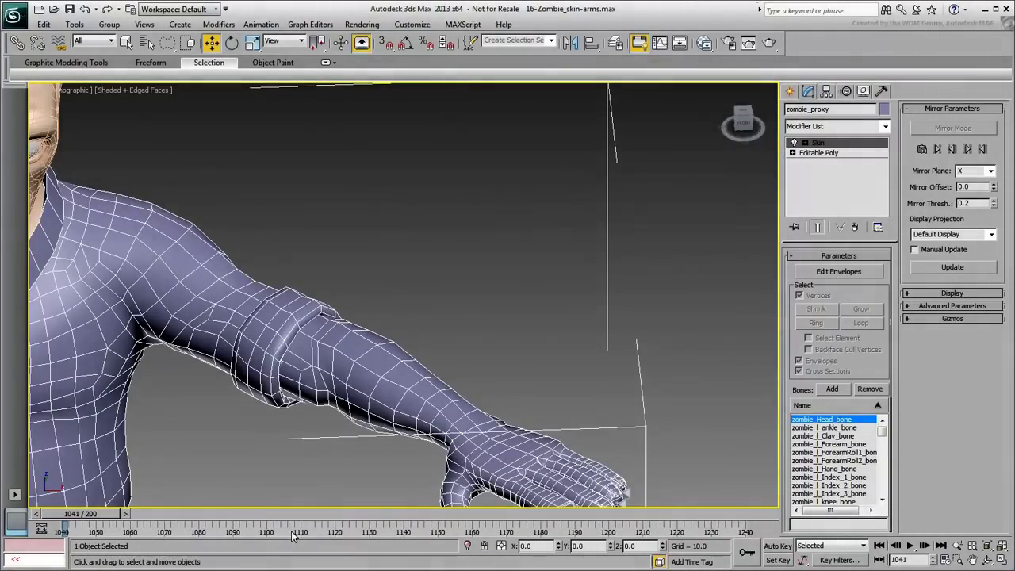
# Scrub the animation to examine the arm's deformation, and turn on Edit Envelopes with vertex selection for the Skin modifier.
pyautogui.moveTo(67, 521); pyautogui.dragTo(328, 523)
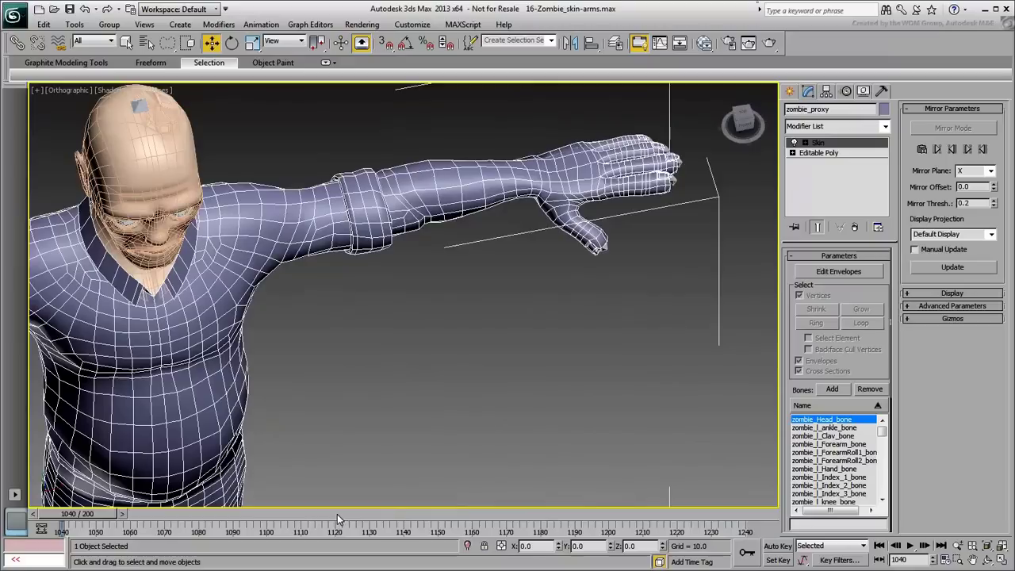
pyautogui.moveTo(337, 519); pyautogui.dragTo(77, 488)
pyautogui.press('w')
pyautogui.keyDown('alt'); pyautogui.moveTo(454, 284); pyautogui.dragTo(443, 387, button='middle'); pyautogui.keyUp('alt')
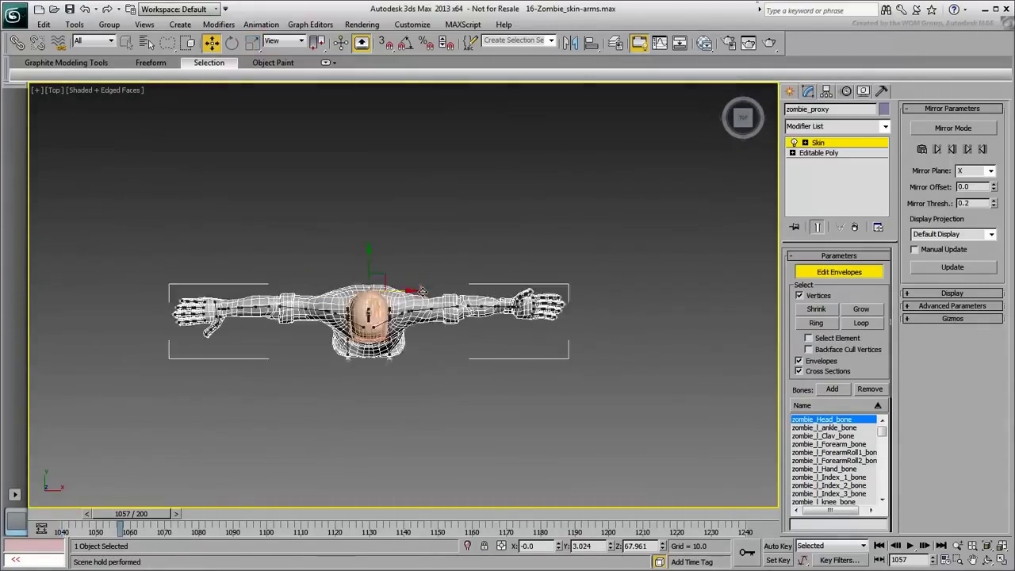
# At frame 1040, select the vertices of the sleeve cuff around the elbow and set their weight to 1.0 for zombie_l_Shoulder_bone.
pyautogui.scroll(7, 433, 308)
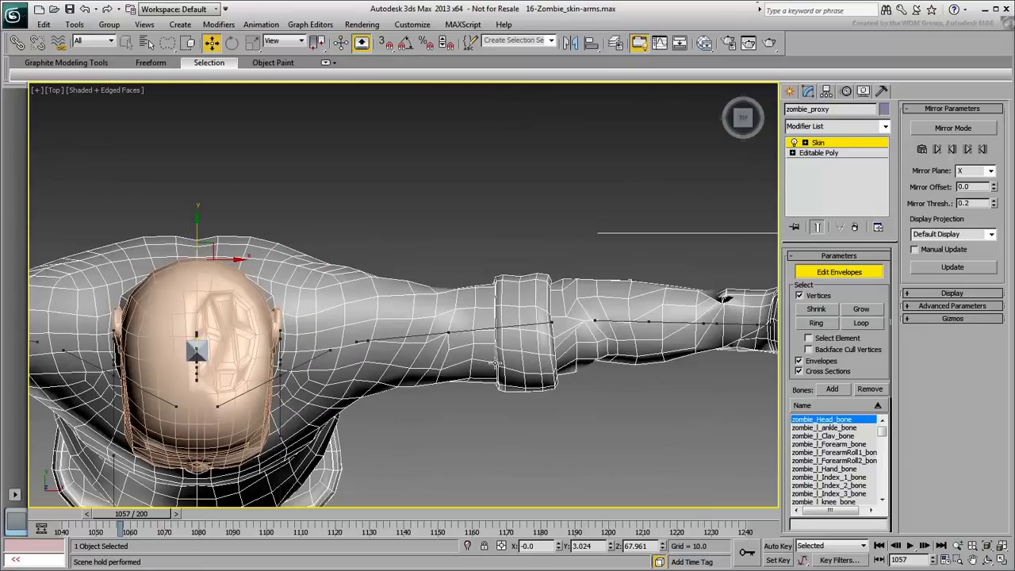
pyautogui.moveTo(495, 364); pyautogui.dragTo(342, 362, button='middle')
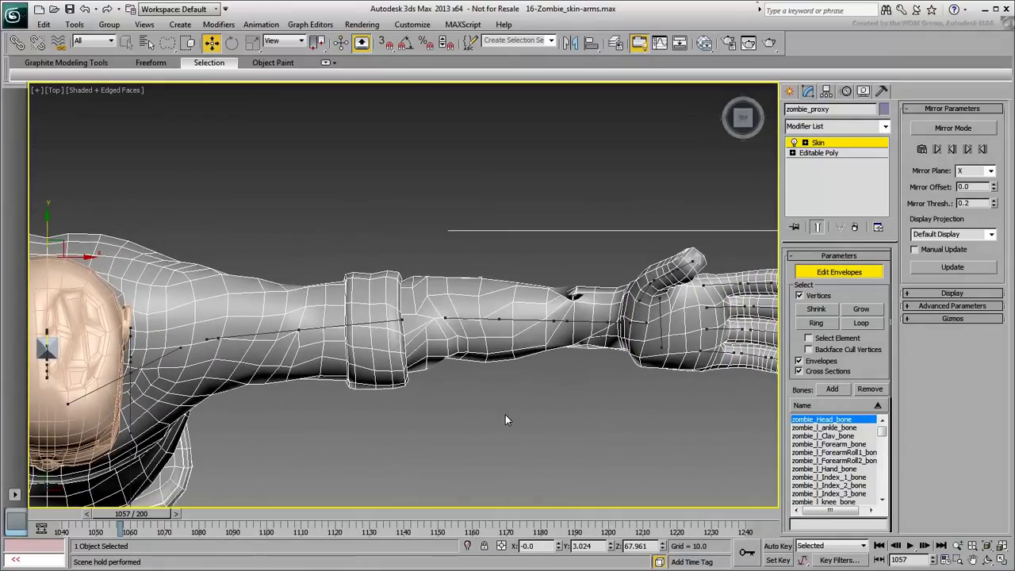
pyautogui.moveTo(161, 514); pyautogui.dragTo(105, 517)
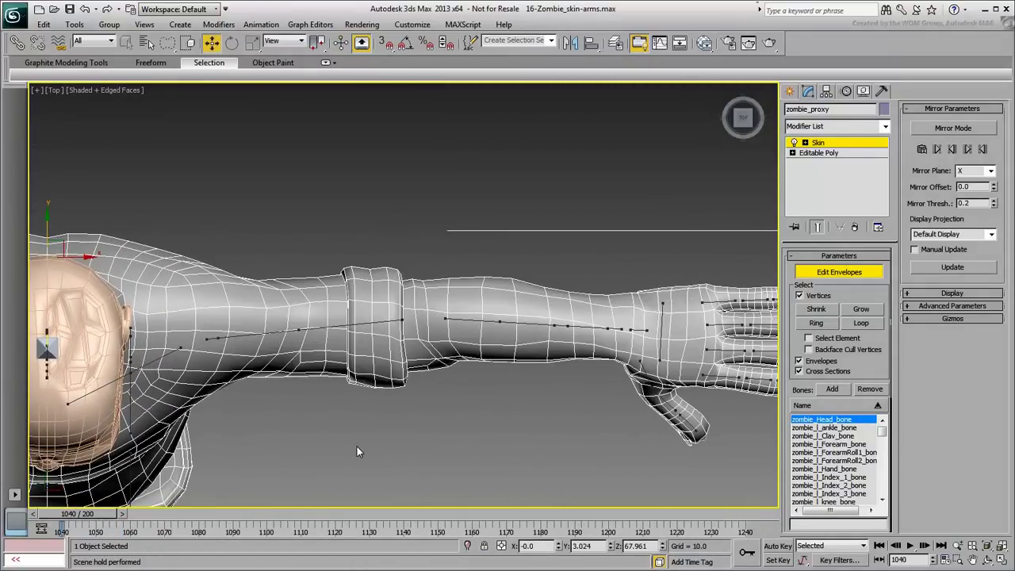
pyautogui.moveTo(309, 386)
pyautogui.mouseDown()
pyautogui.moveTo(317, 313)
pyautogui.moveTo(372, 235)
pyautogui.moveTo(432, 277)
pyautogui.mouseUp()
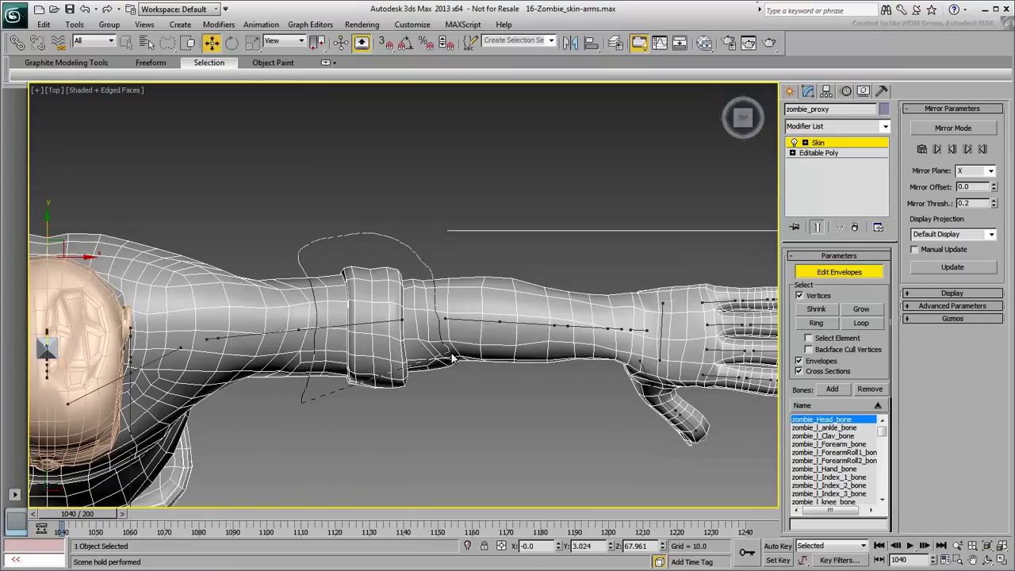
pyautogui.moveTo(452, 359); pyautogui.dragTo(463, 366)
pyautogui.moveTo(390, 424); pyautogui.dragTo(365, 420)
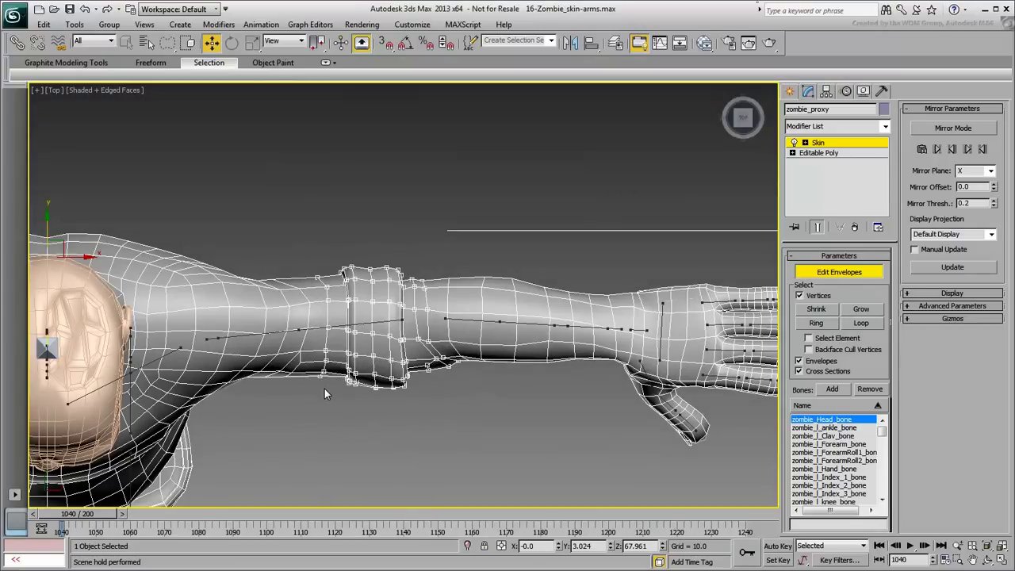
pyautogui.click(362, 323)
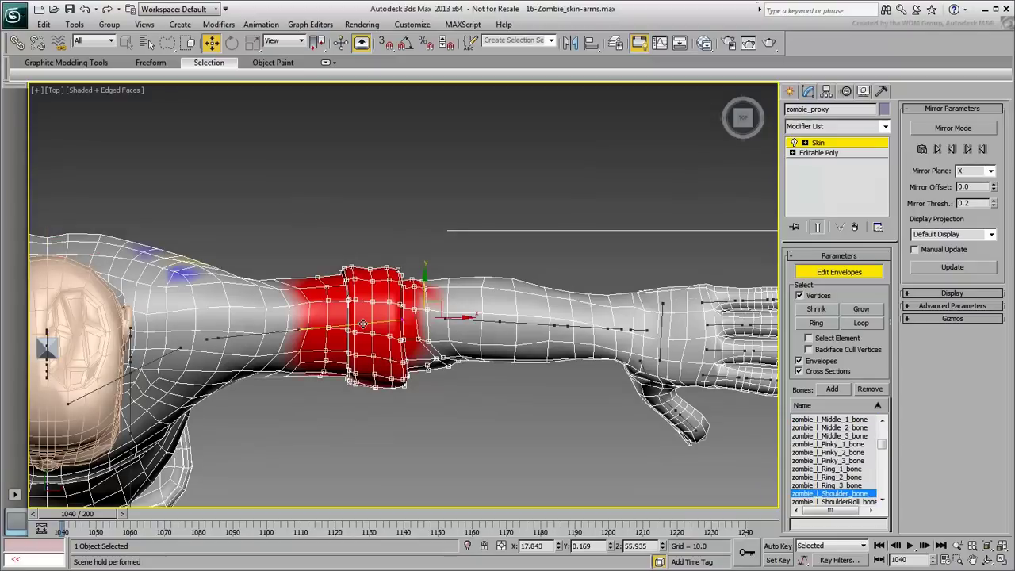
pyautogui.scroll(-5, 859, 442)
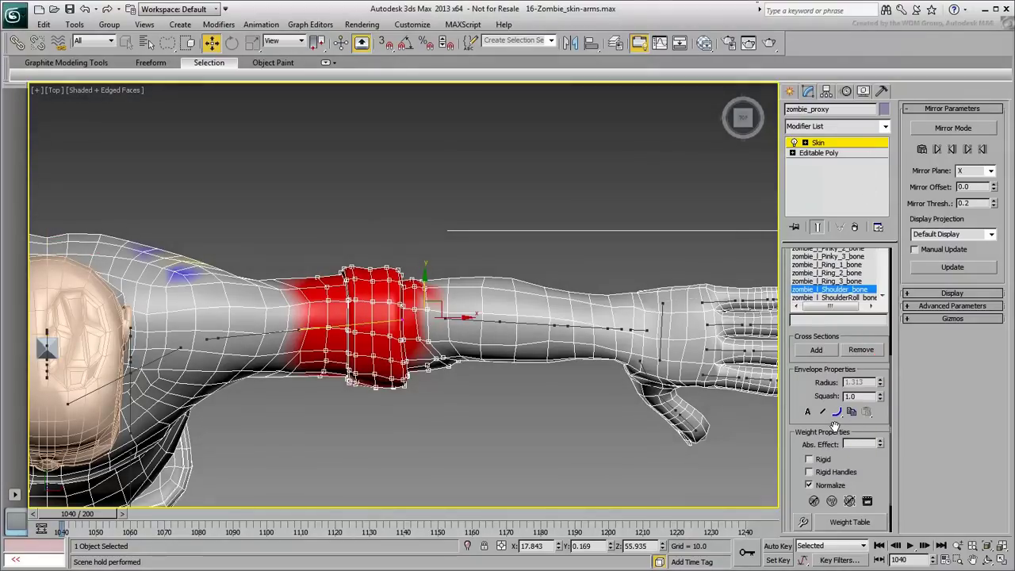
pyautogui.click(860, 443)
pyautogui.write('1')
pyautogui.press('Return')
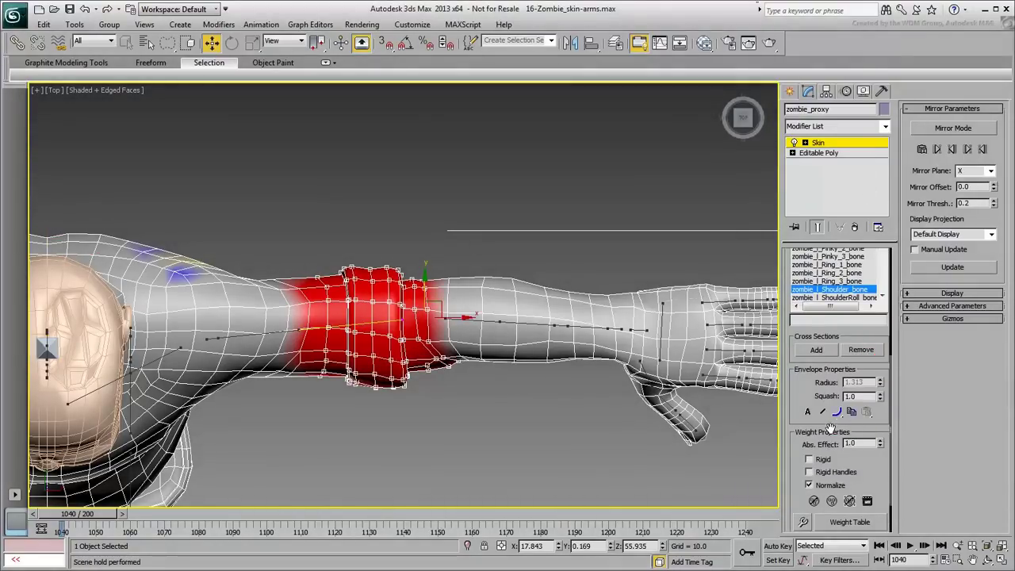
# Select the two forearm vertex loops just past the elbow and set their weight to 1.0 for zombie_l_Forearm_bone.
pyautogui.click(487, 264)
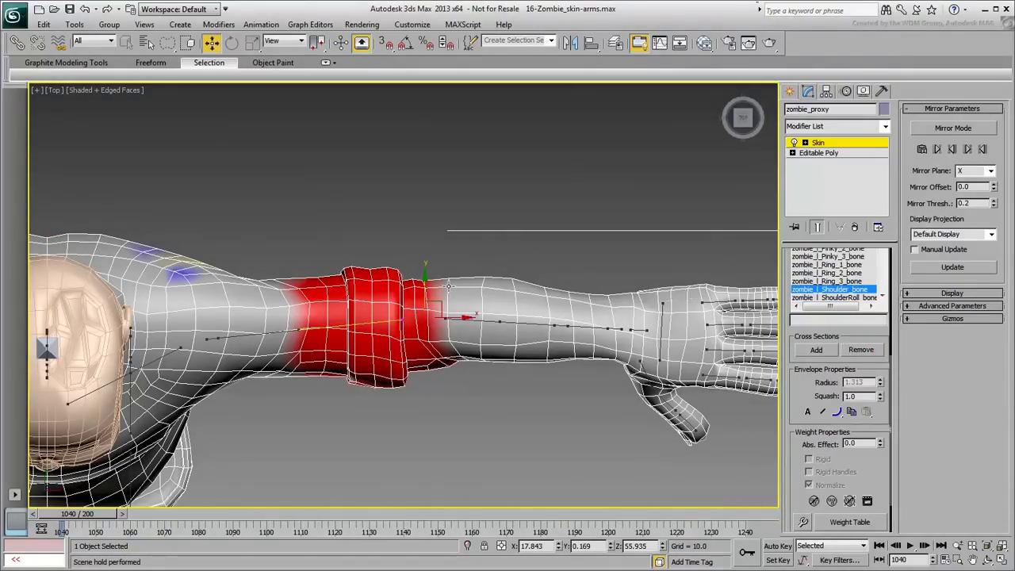
pyautogui.click(479, 290)
pyautogui.hotkey('alt', 'r')
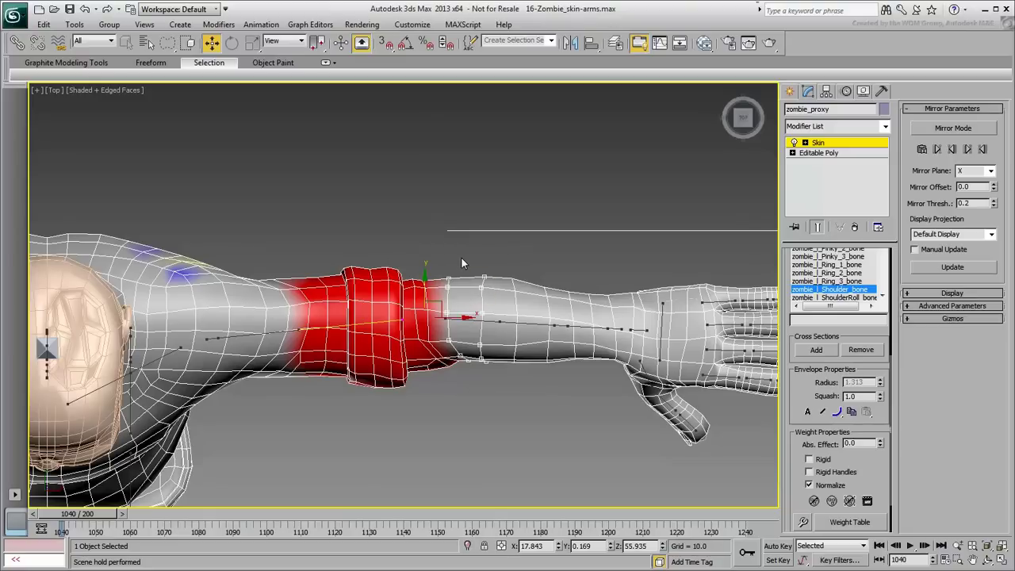
pyautogui.click(882, 297)
pyautogui.click(881, 296)
pyautogui.moveTo(838, 306); pyautogui.dragTo(847, 311)
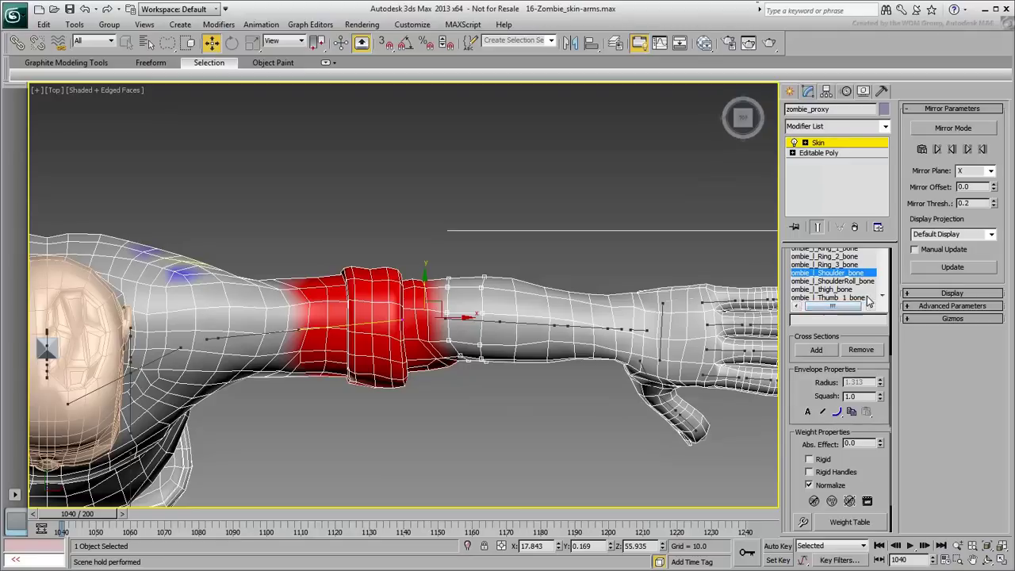
pyautogui.click(493, 321)
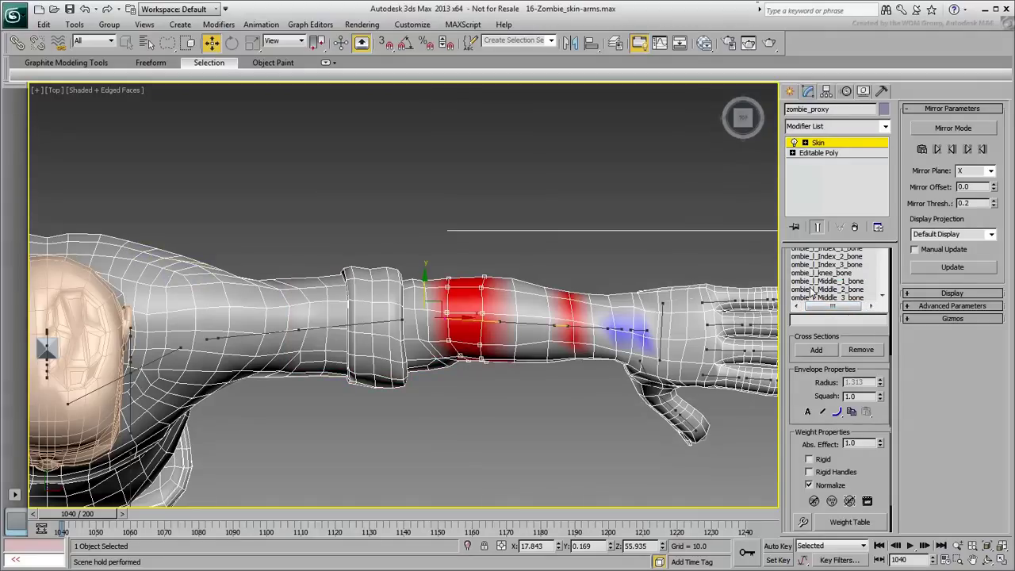
pyautogui.scroll(3, 854, 341)
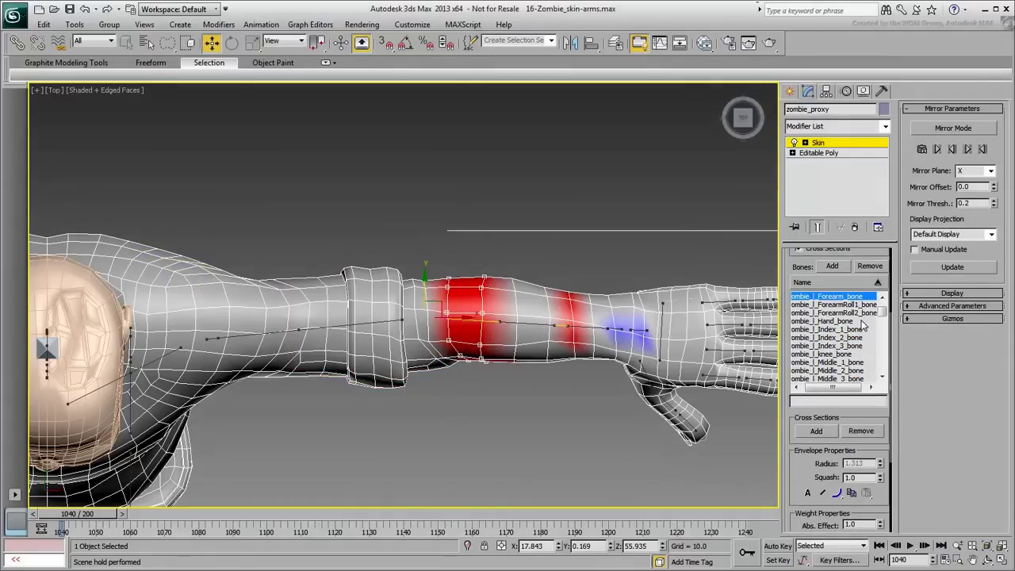
pyautogui.click(850, 305)
pyautogui.click(850, 313)
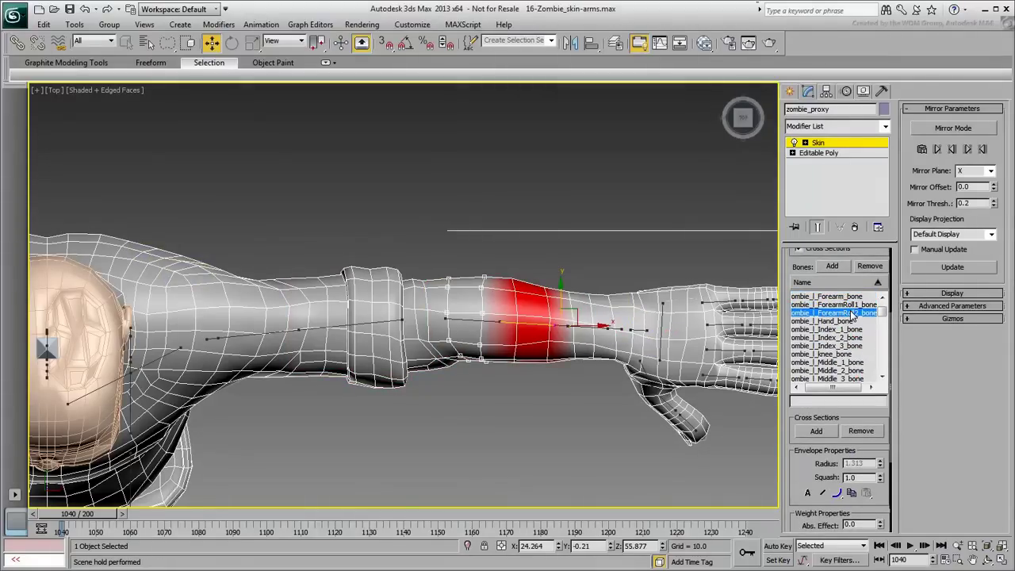
pyautogui.click(850, 296)
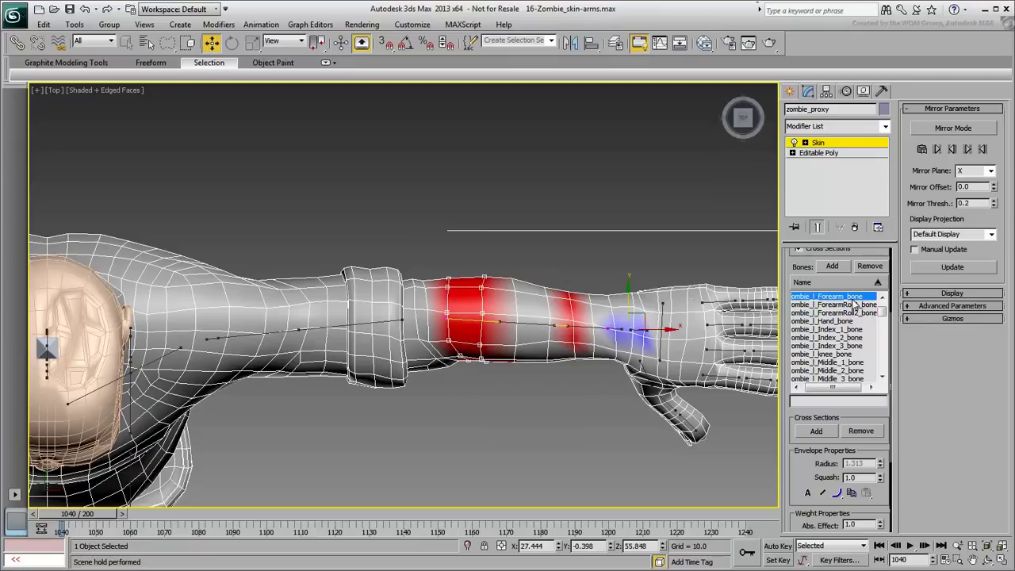
pyautogui.scroll(-5, 805, 385)
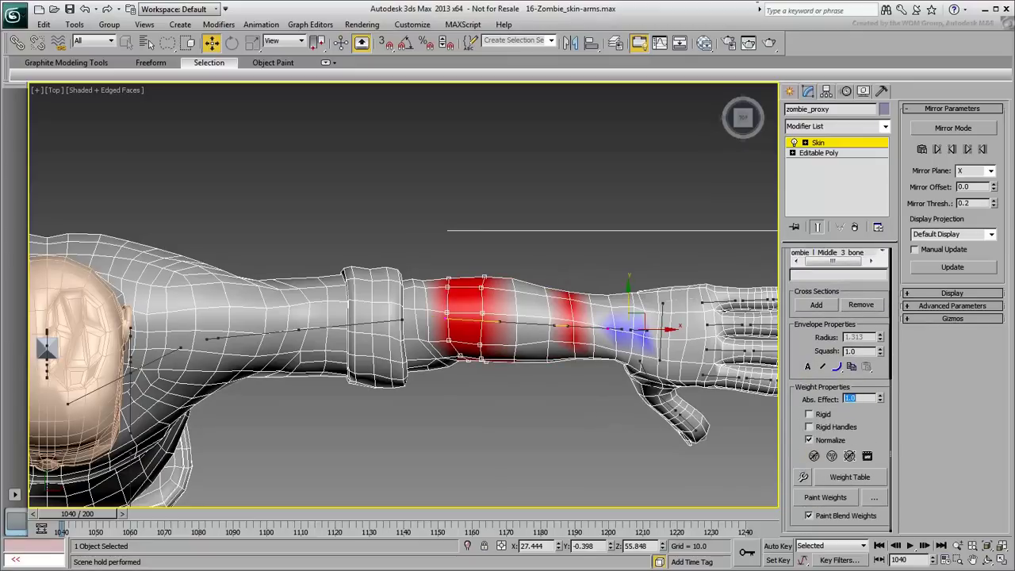
# Select the two vertex loops at mid-forearm and weight them fully to zombie_l_ForearmRoll1_bone.
pyautogui.click(546, 296)
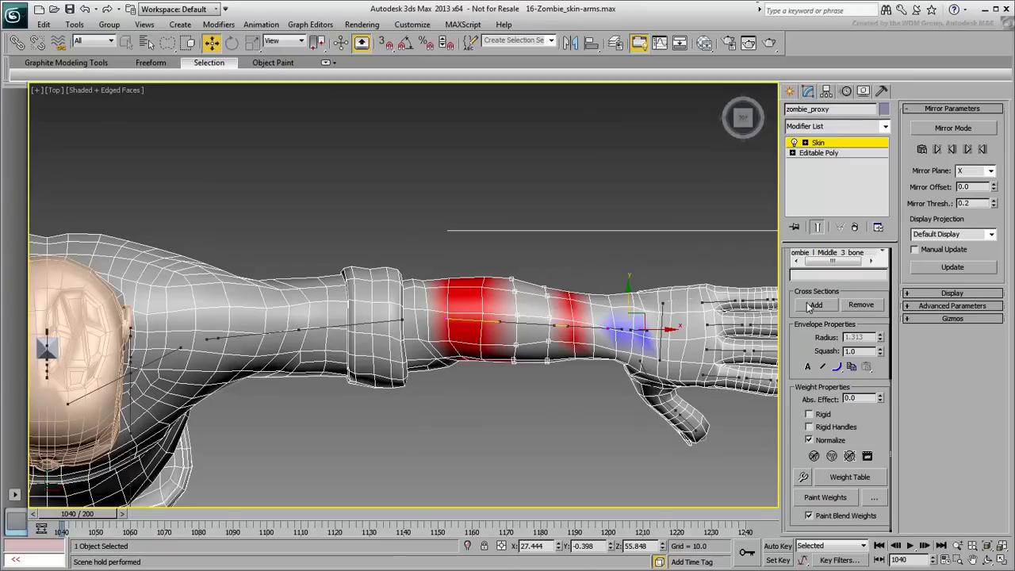
pyautogui.moveTo(786, 303)
pyautogui.mouseDown()
pyautogui.moveTo(785, 439)
pyautogui.moveTo(786, 289)
pyautogui.mouseUp()
pyautogui.click(850, 307)
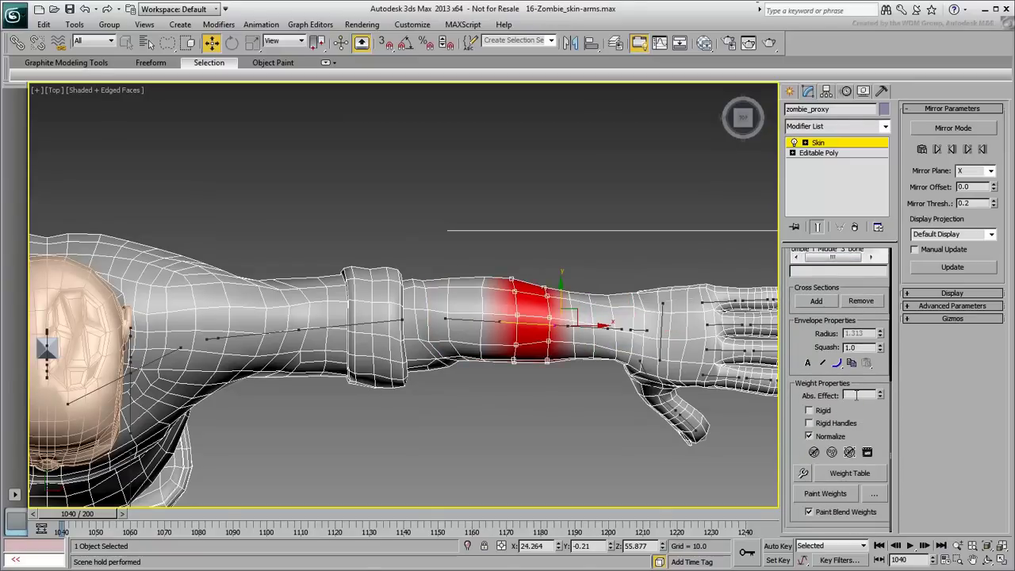
# Select the three vertex loops before the wrist and set their weight to 1.0 for zombie_l_ForearmRoll2_bone.
pyautogui.click(570, 299)
pyautogui.keyDown('ctrl'); pyautogui.click(590, 303); pyautogui.keyUp('ctrl')
pyautogui.keyDown('ctrl'); pyautogui.click(610, 307); pyautogui.keyUp('ctrl')
pyautogui.hotkey('alt', 'r')
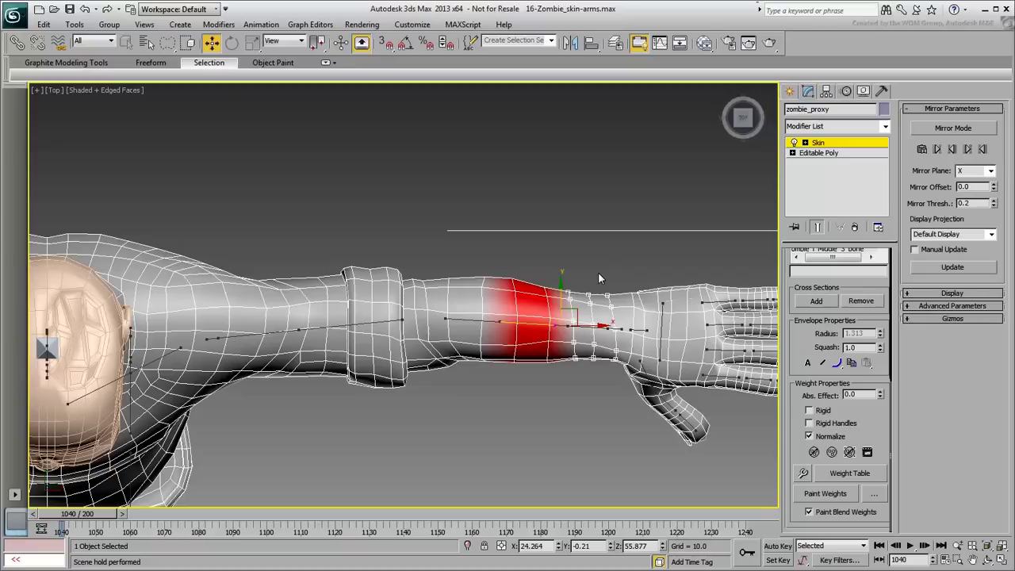
pyautogui.moveTo(793, 331); pyautogui.dragTo(813, 295)
pyautogui.click(854, 275)
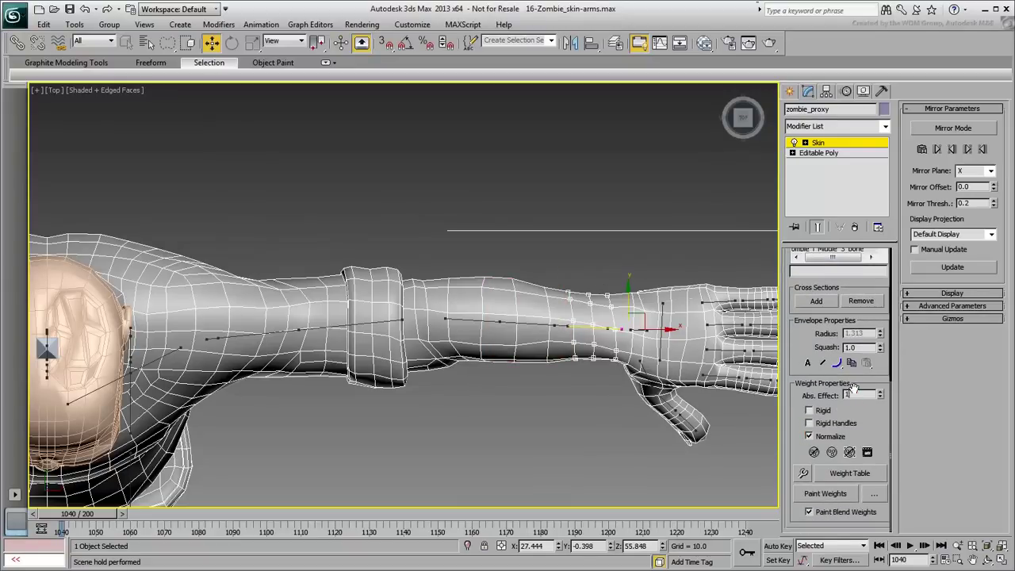
pyautogui.press('Return')
# At frame 1060, select the upper-arm vertex loops just before the cuff and set their zombie_l_ShoulderRoll_bone weight to 0.44.
pyautogui.moveTo(98, 515)
pyautogui.mouseDown()
pyautogui.moveTo(243, 515)
pyautogui.moveTo(99, 515)
pyautogui.mouseUp()
pyautogui.press('w')
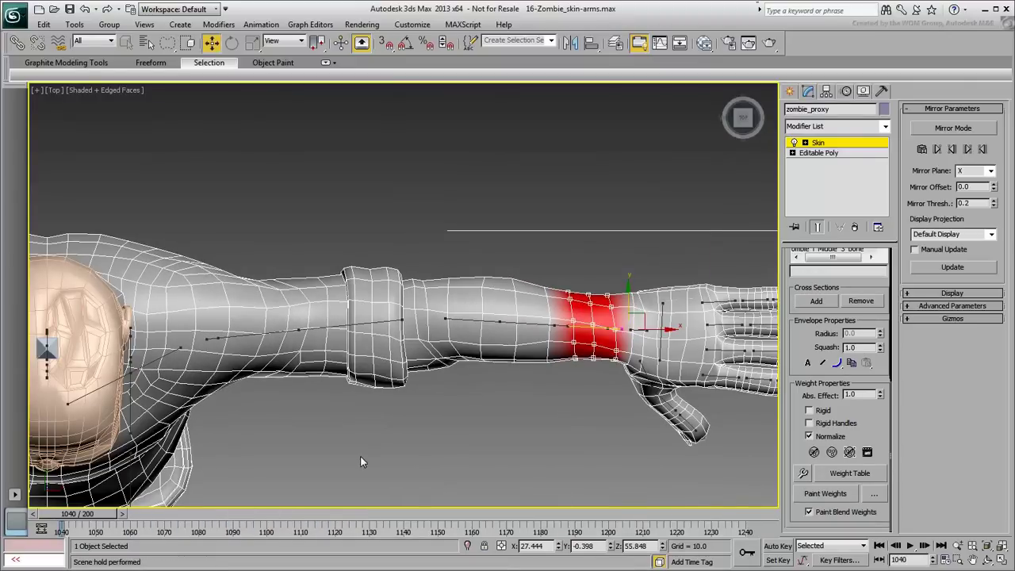
pyautogui.keyDown('alt'); pyautogui.moveTo(290, 450); pyautogui.dragTo(268, 325, button='middle'); pyautogui.keyUp('alt')
pyautogui.moveTo(87, 516); pyautogui.dragTo(159, 514)
pyautogui.press('w')
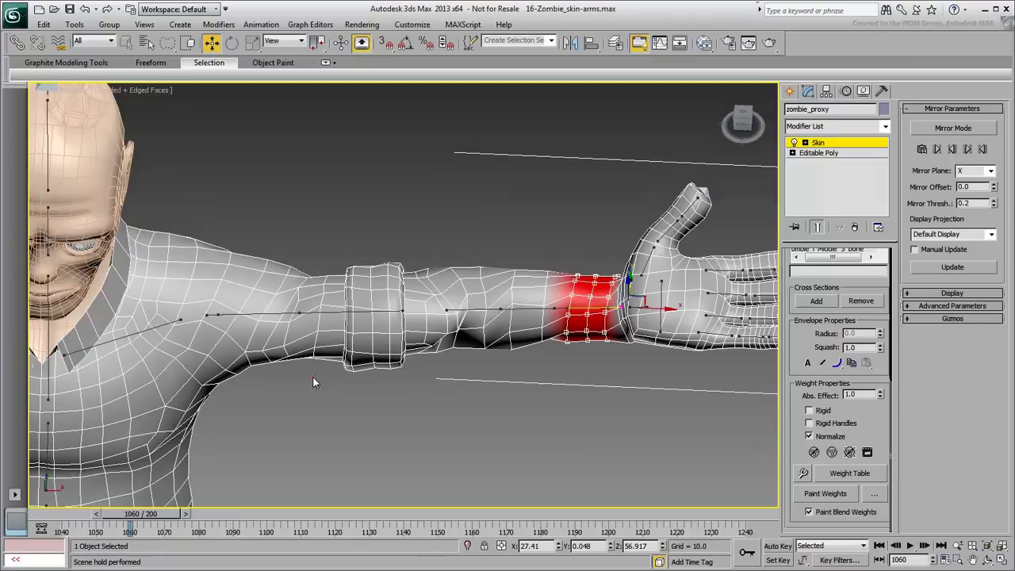
pyautogui.click(313, 350)
pyautogui.click(268, 313)
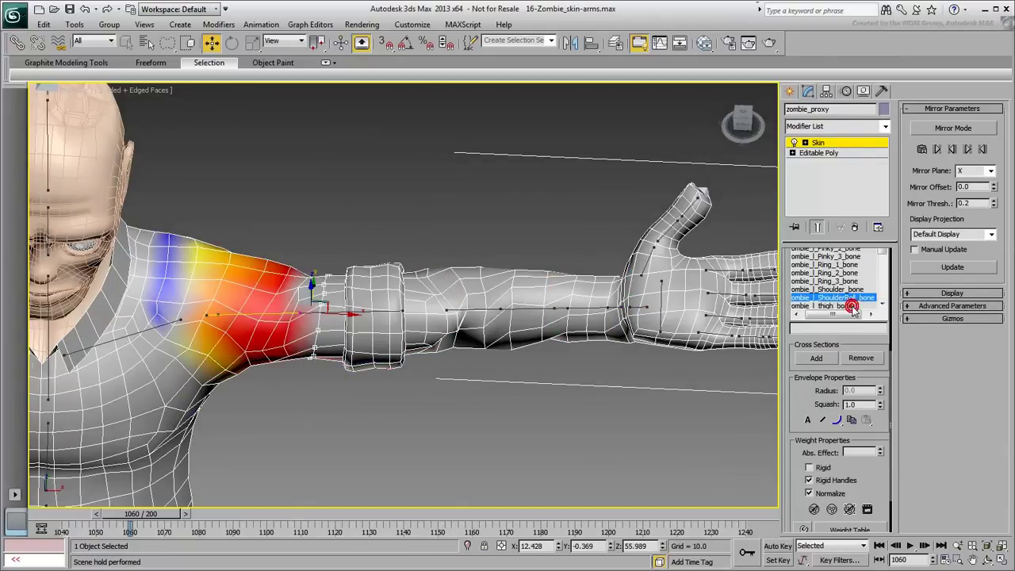
pyautogui.click(840, 297)
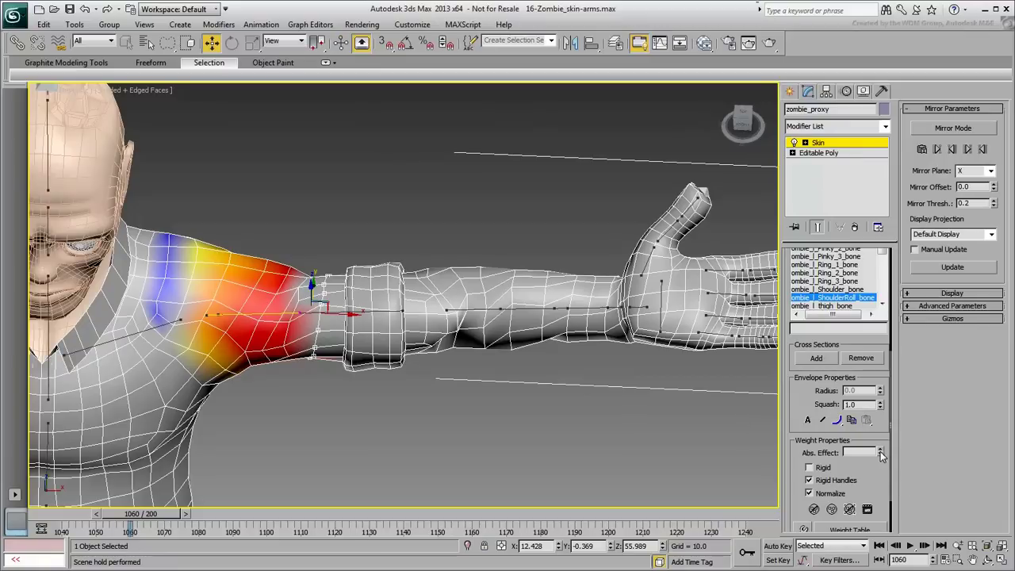
pyautogui.moveTo(880, 451); pyautogui.dragTo(877, 437)
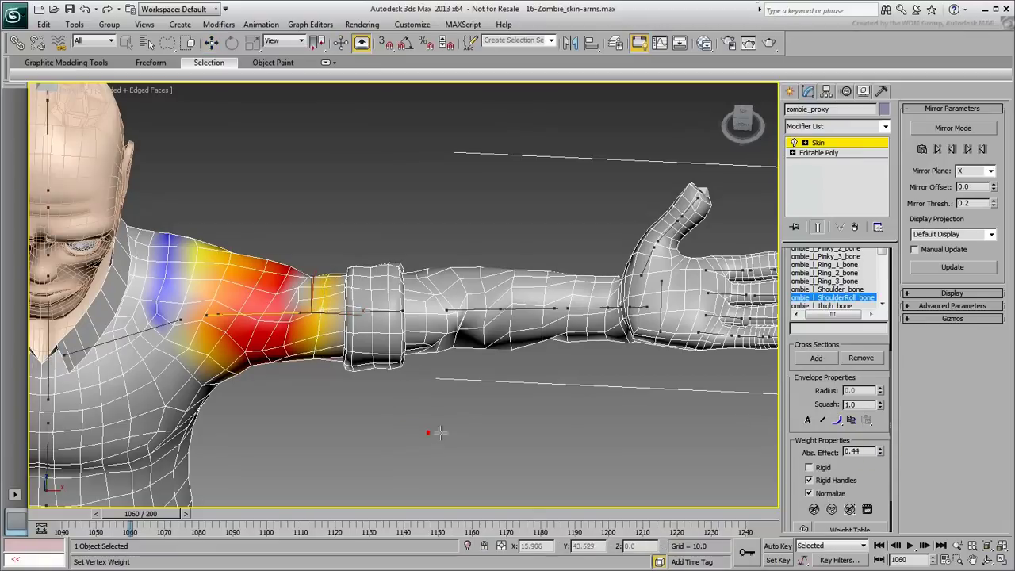
# Select the vertices along the cuff's shoulder-side edge and give them a slight zombie_l_ShoulderRoll_bone weight.
pyautogui.keyDown('alt'); pyautogui.moveTo(430, 432); pyautogui.dragTo(353, 253, button='middle'); pyautogui.keyUp('alt')
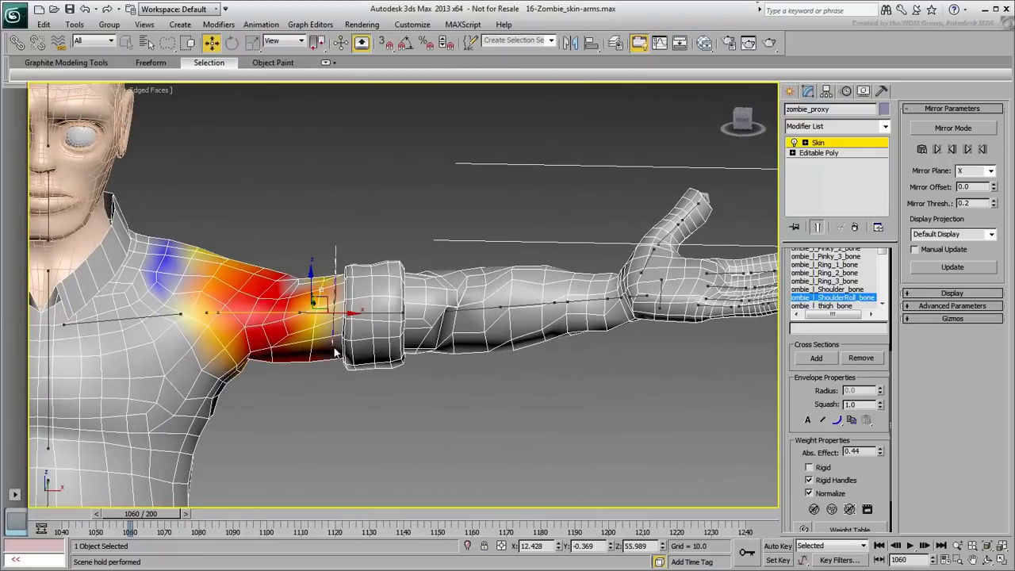
pyautogui.moveTo(367, 386); pyautogui.dragTo(351, 235)
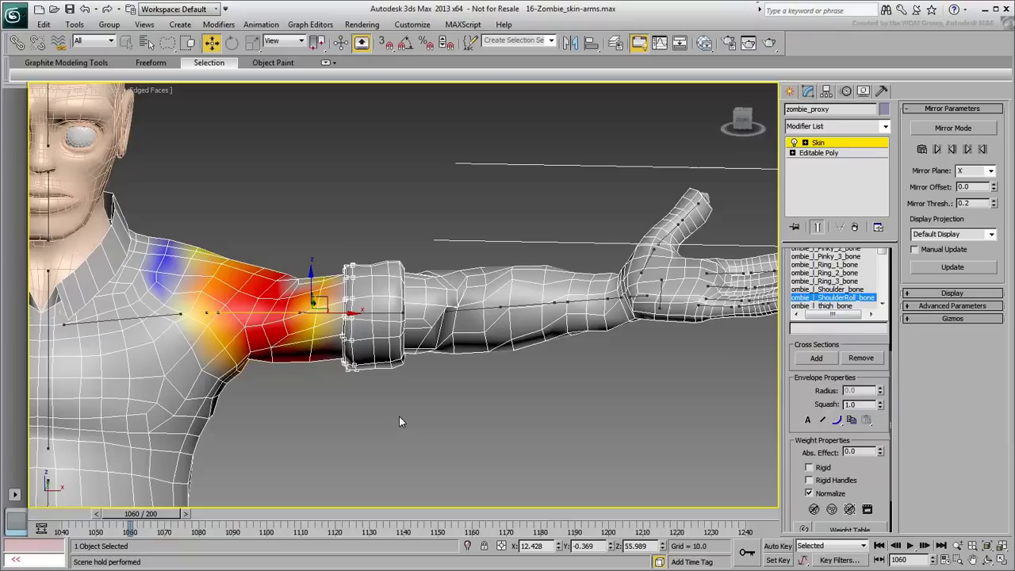
pyautogui.press('q')
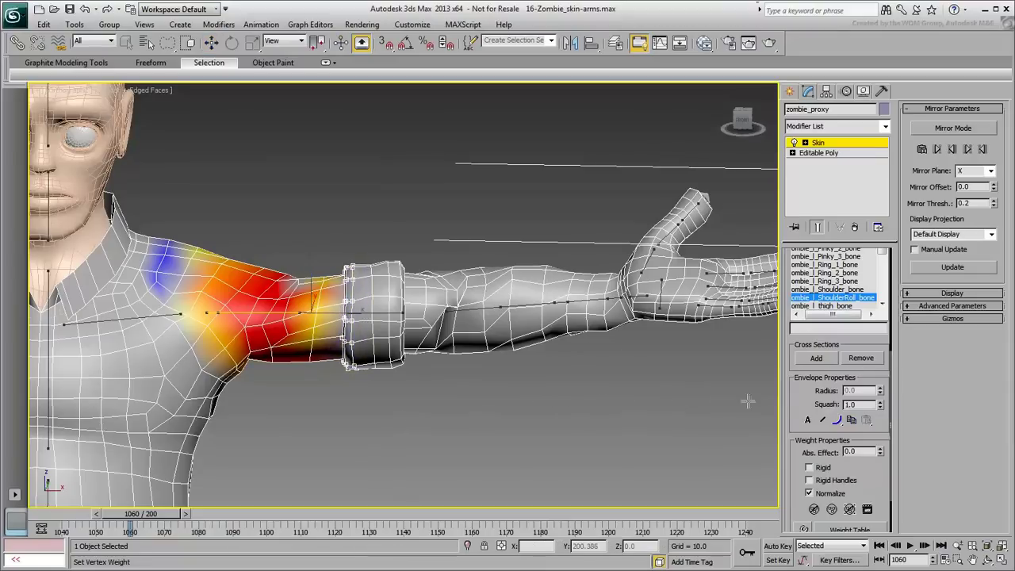
pyautogui.press('w')
# Return the animation to frame 1040 and frame the cuff and forearm from above.
pyautogui.moveTo(167, 529); pyautogui.dragTo(55, 531)
pyautogui.press('w')
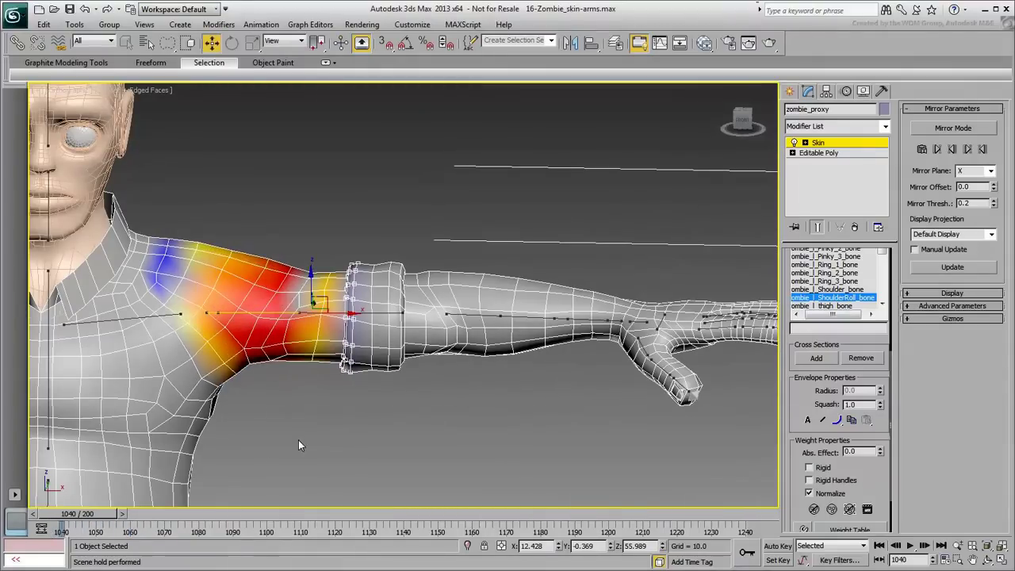
pyautogui.keyDown('alt'); pyautogui.moveTo(298, 439); pyautogui.dragTo(340, 509, button='middle'); pyautogui.keyUp('alt')
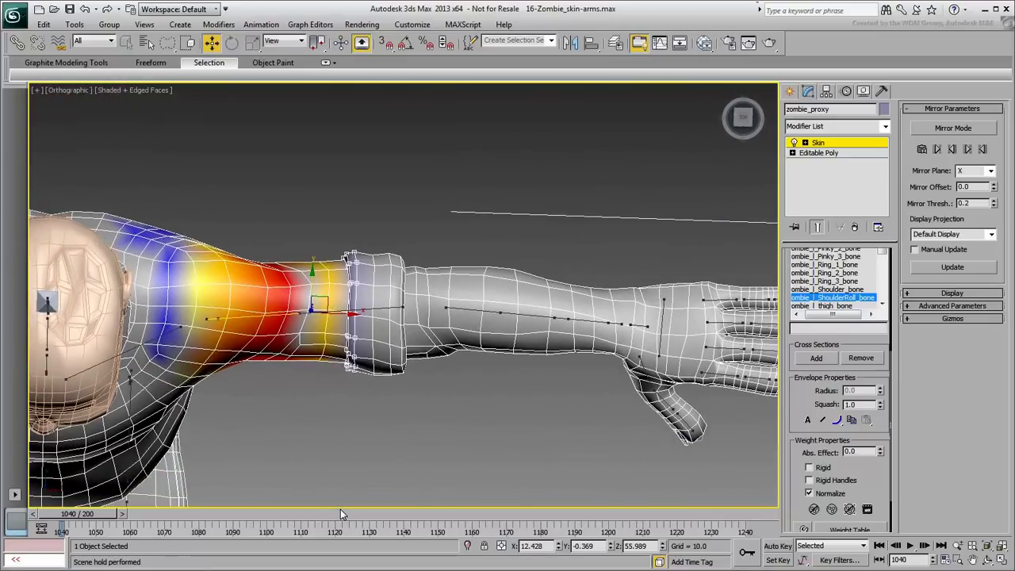
pyautogui.scroll(3, 383, 450)
pyautogui.moveTo(422, 429); pyautogui.dragTo(361, 398, button='middle')
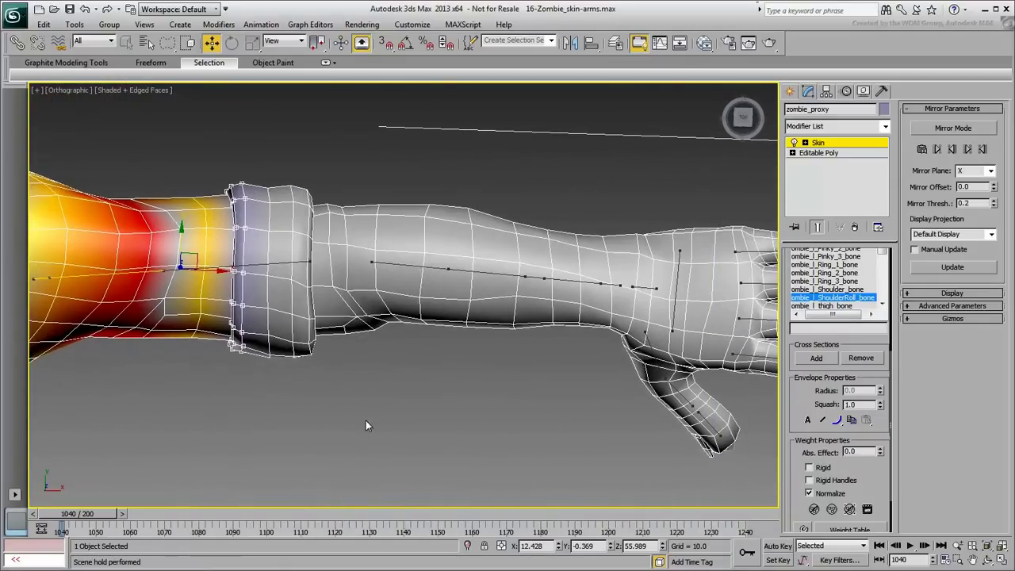
# At frame 1123, select the elbow vertex loops just past the cuff and set their zombie_l_Forearm_bone weight to 0.62.
pyautogui.moveTo(103, 519); pyautogui.dragTo(334, 511)
pyautogui.press('w')
pyautogui.press('w')
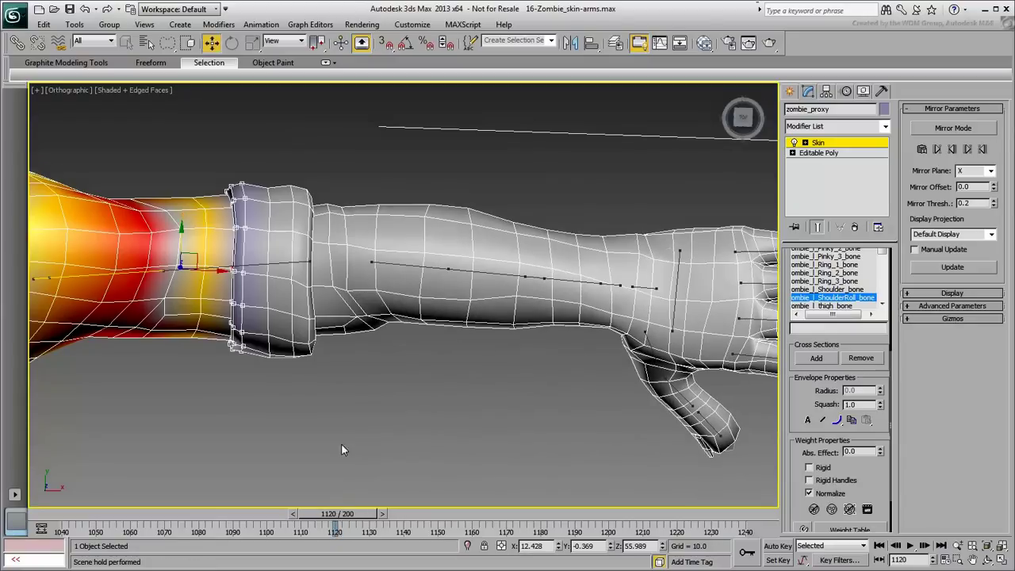
pyautogui.click(329, 213)
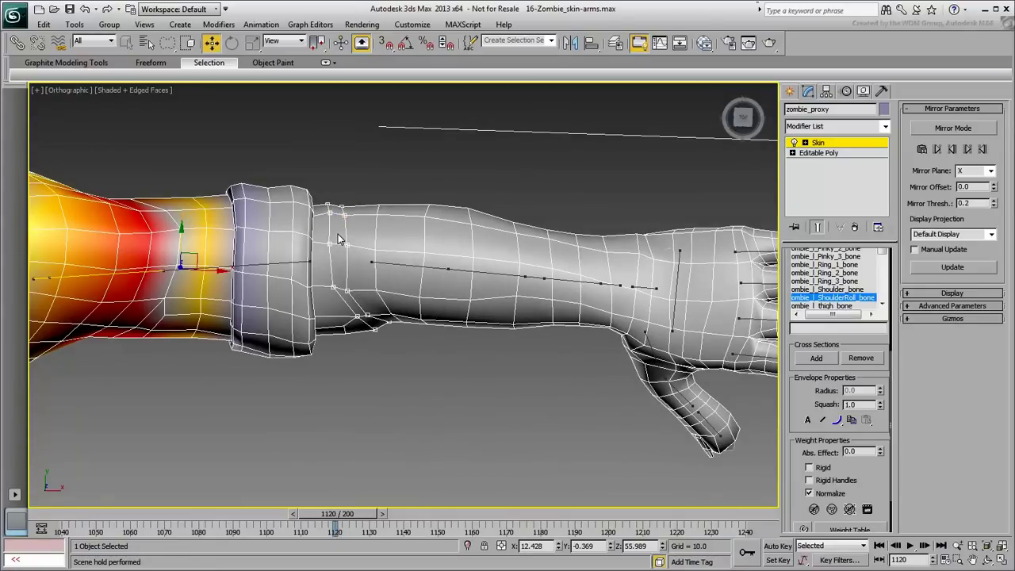
pyautogui.moveTo(346, 517)
pyautogui.mouseDown()
pyautogui.moveTo(370, 515)
pyautogui.moveTo(357, 511)
pyautogui.mouseUp()
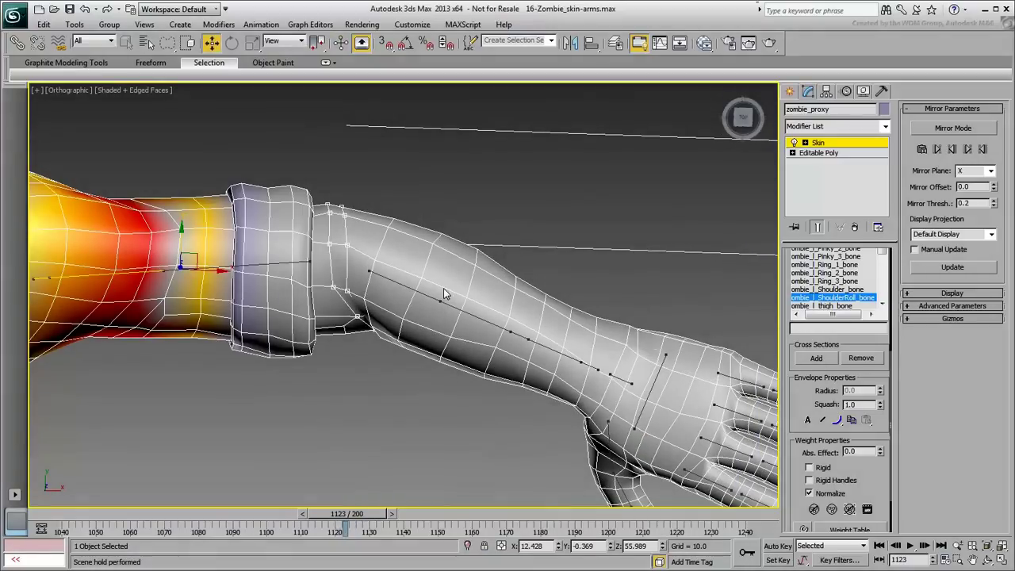
pyautogui.click(826, 289)
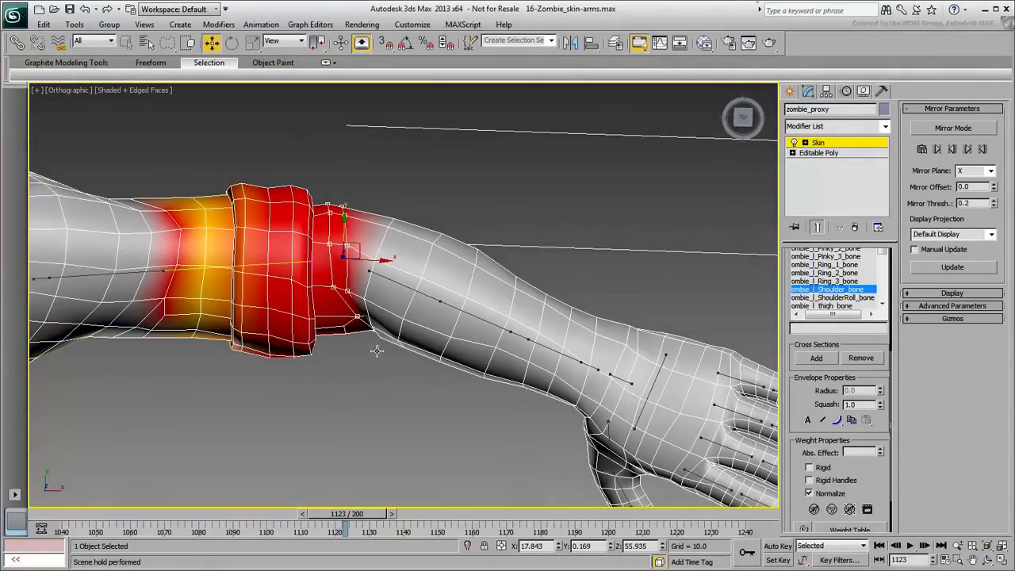
pyautogui.click(393, 285)
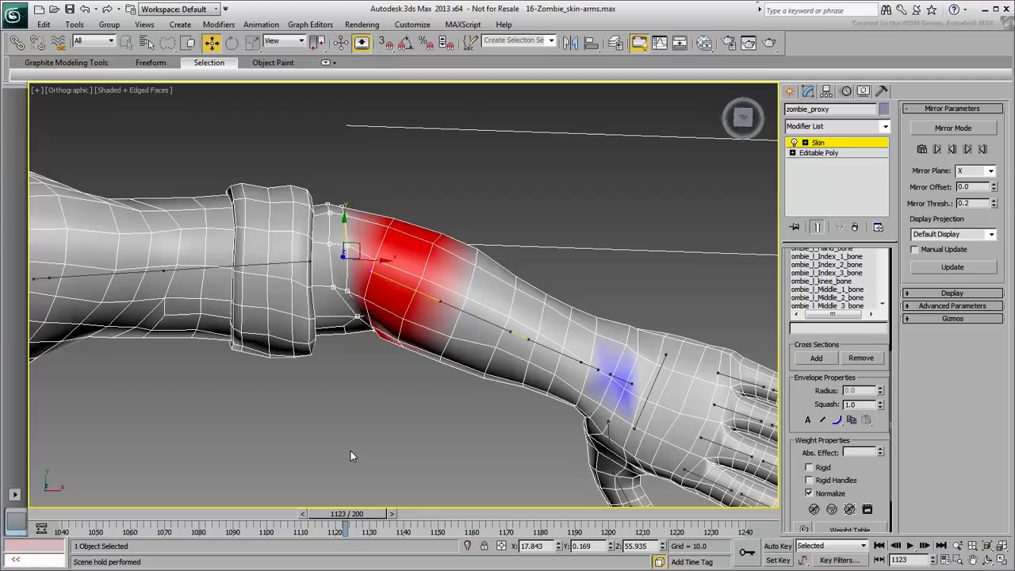
pyautogui.moveTo(880, 449); pyautogui.dragTo(876, 429)
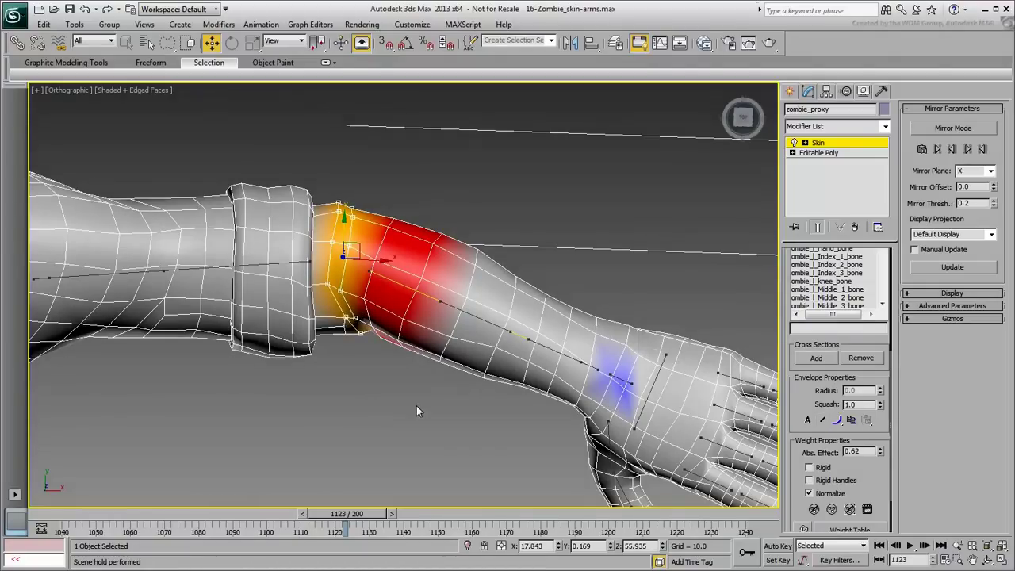
# At frame 1126, select the elbow loop on the forearm side and lower its zombie_l_Shoulder_bone weight to a slight influence.
pyautogui.keyDown('alt'); pyautogui.moveTo(416, 411); pyautogui.dragTo(388, 334, button='middle'); pyautogui.keyUp('alt')
pyautogui.moveTo(366, 274); pyautogui.dragTo(375, 297)
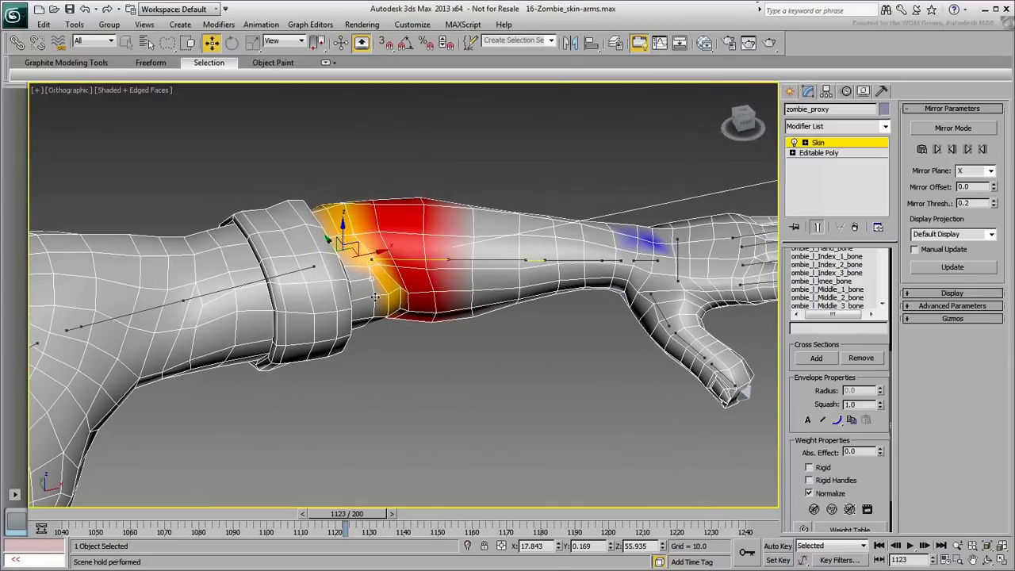
pyautogui.keyDown('alt'); pyautogui.moveTo(379, 361); pyautogui.dragTo(404, 396, button='middle'); pyautogui.keyUp('alt')
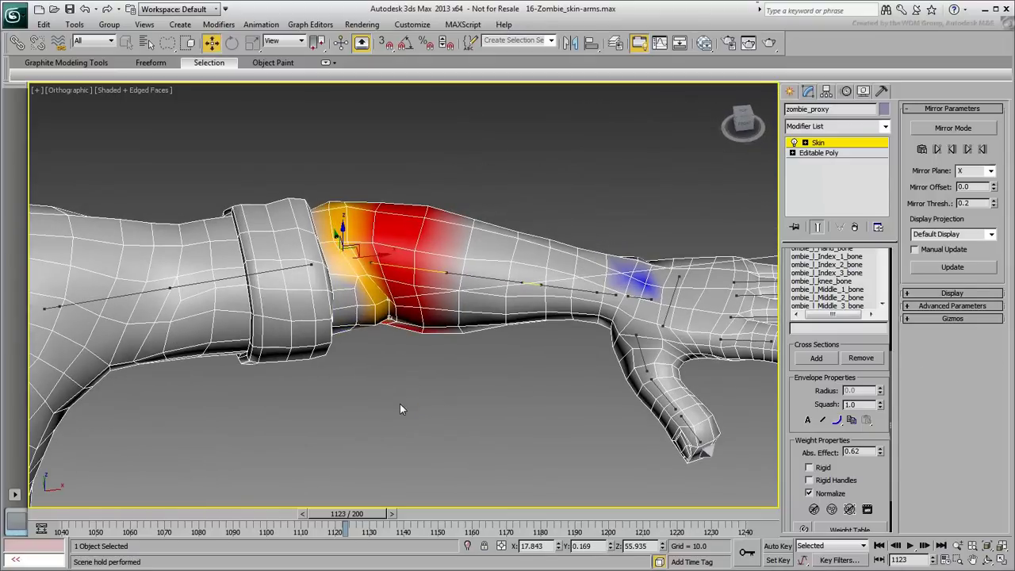
pyautogui.keyDown('alt'); pyautogui.moveTo(394, 399); pyautogui.dragTo(352, 313, button='middle'); pyautogui.keyUp('alt')
pyautogui.press('t')
pyautogui.scroll(10, 440, 292)
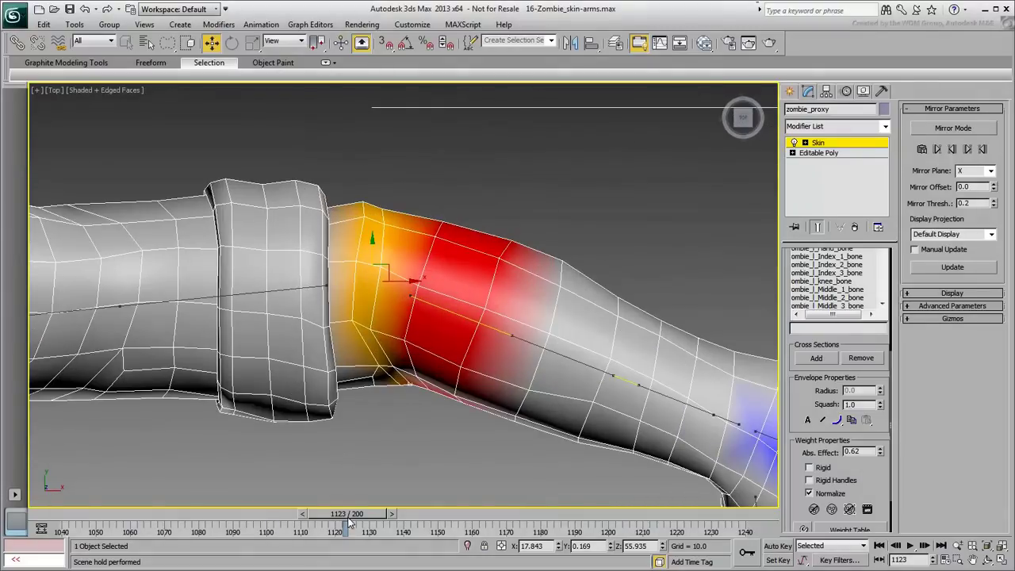
pyautogui.moveTo(349, 520); pyautogui.dragTo(359, 521)
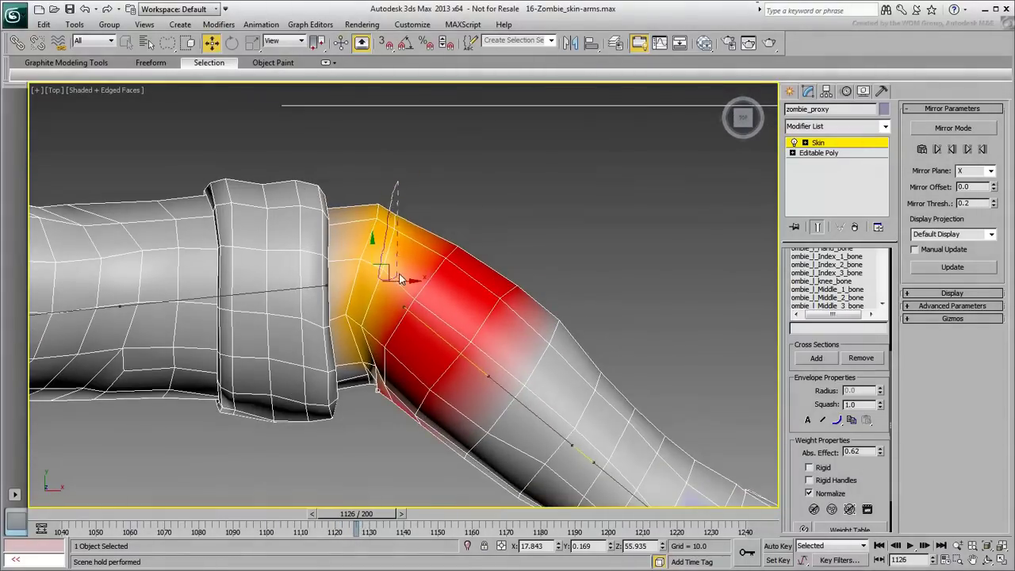
pyautogui.click(279, 290)
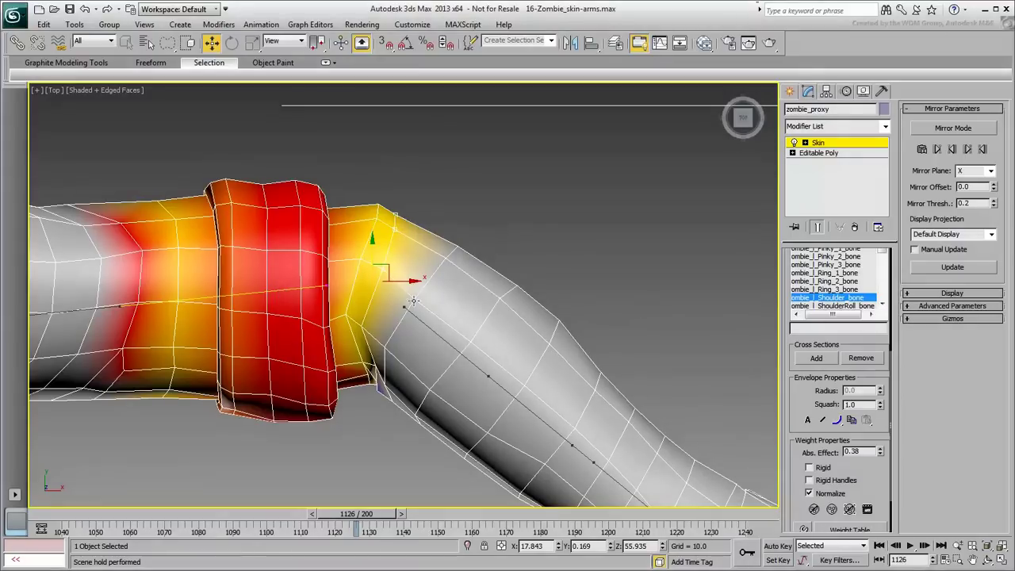
pyautogui.moveTo(541, 227); pyautogui.dragTo(396, 229)
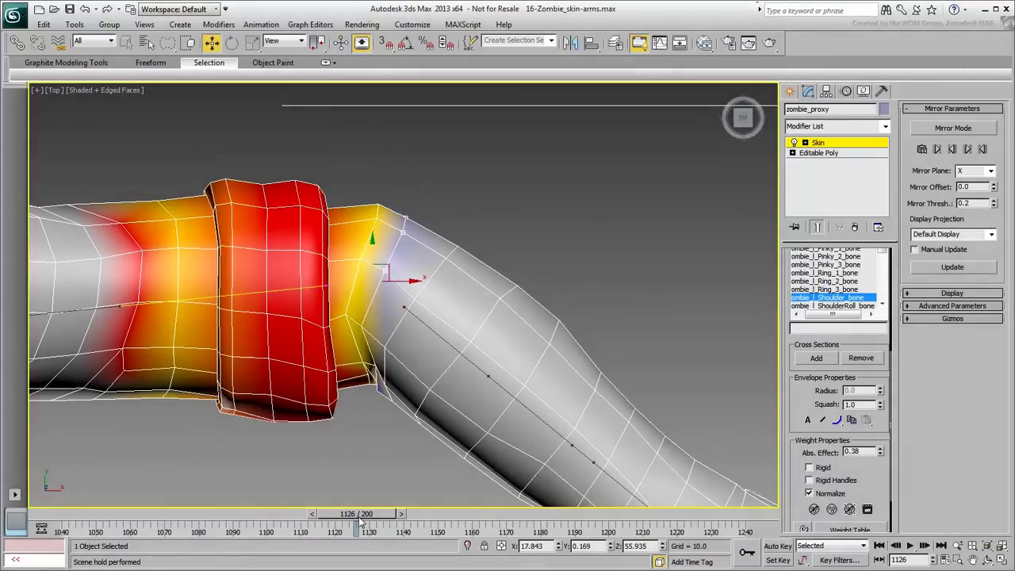
# With the elbow bent around frame 1129, select the elbow vertices nearest the cuff and raise their zombie_l_Shoulder_bone weight.
pyautogui.moveTo(360, 519); pyautogui.dragTo(369, 519)
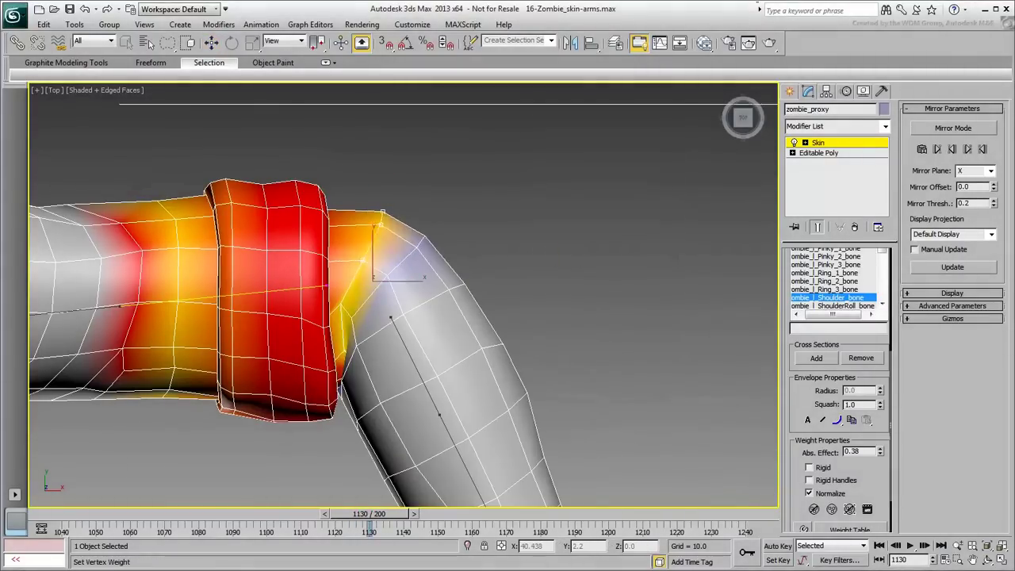
pyautogui.press('w')
pyautogui.moveTo(359, 515); pyautogui.dragTo(356, 518)
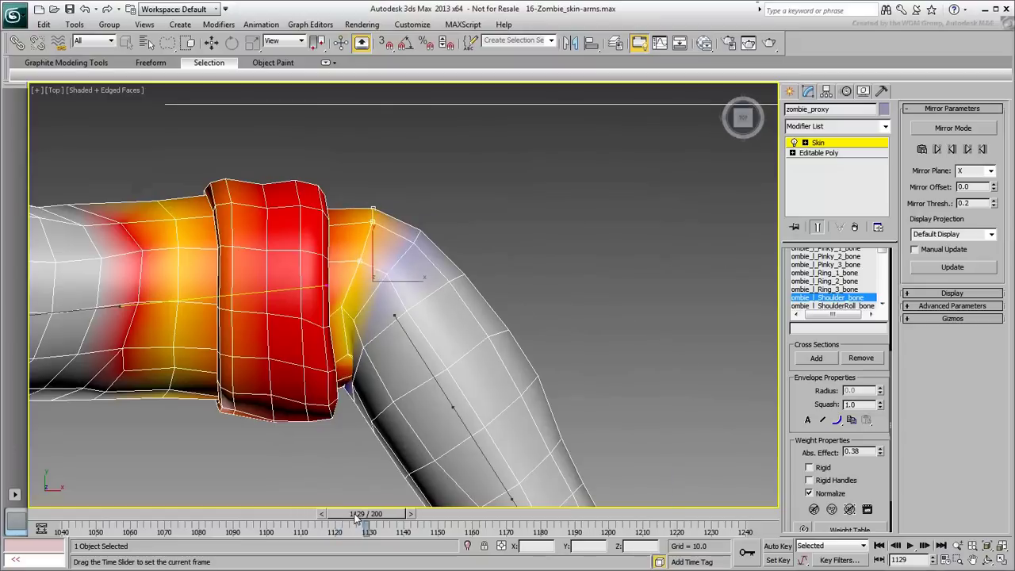
pyautogui.click(346, 311)
pyautogui.press('w')
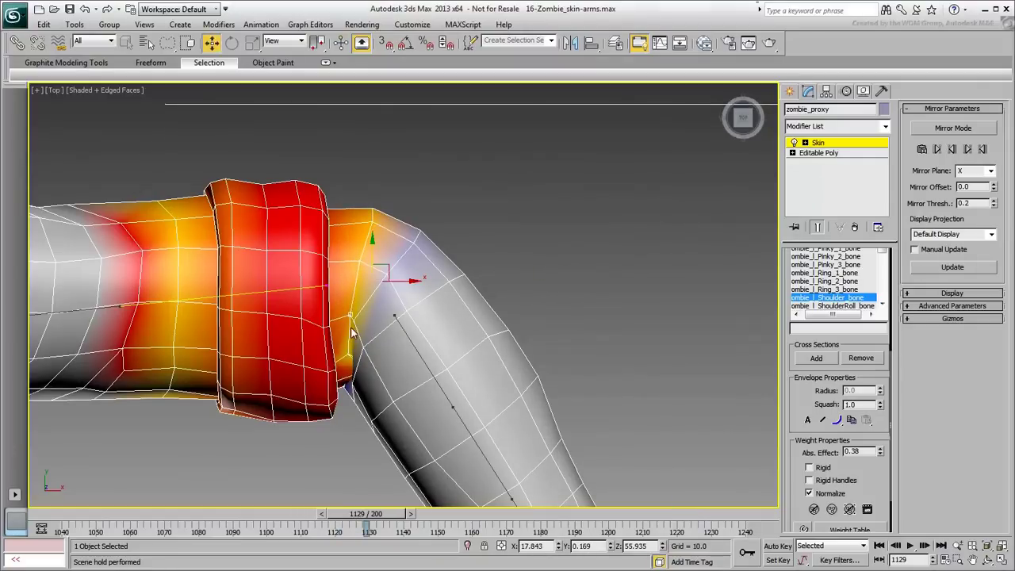
pyautogui.click(355, 321)
pyautogui.press('w')
pyautogui.moveTo(368, 516); pyautogui.dragTo(357, 517)
# At frame 1126, select the vertices inside the elbow crease and set their zombie_l_Shoulder_bone weight to 0.838.
pyautogui.keyDown('alt'); pyautogui.moveTo(346, 422); pyautogui.dragTo(409, 327, button='middle'); pyautogui.keyUp('alt')
pyautogui.moveTo(357, 514)
pyautogui.mouseDown()
pyautogui.moveTo(344, 515)
pyautogui.moveTo(352, 517)
pyautogui.mouseUp()
pyautogui.keyDown('alt'); pyautogui.moveTo(420, 356); pyautogui.dragTo(399, 434, button='middle'); pyautogui.keyUp('alt')
pyautogui.moveTo(345, 515); pyautogui.dragTo(362, 515)
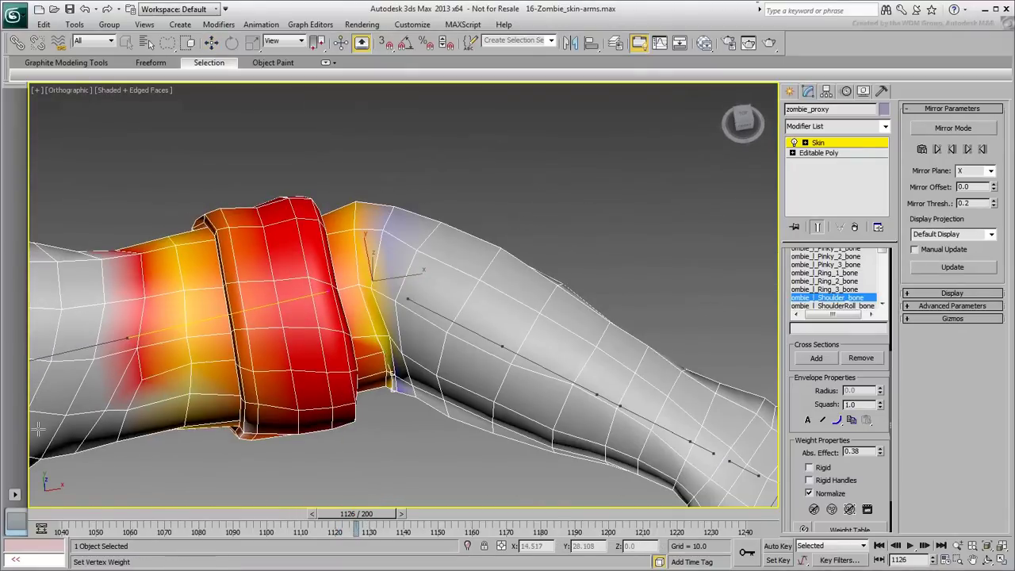
pyautogui.press('w')
pyautogui.click(388, 373)
pyautogui.keyDown('ctrl'); pyautogui.click(388, 389); pyautogui.keyUp('ctrl')
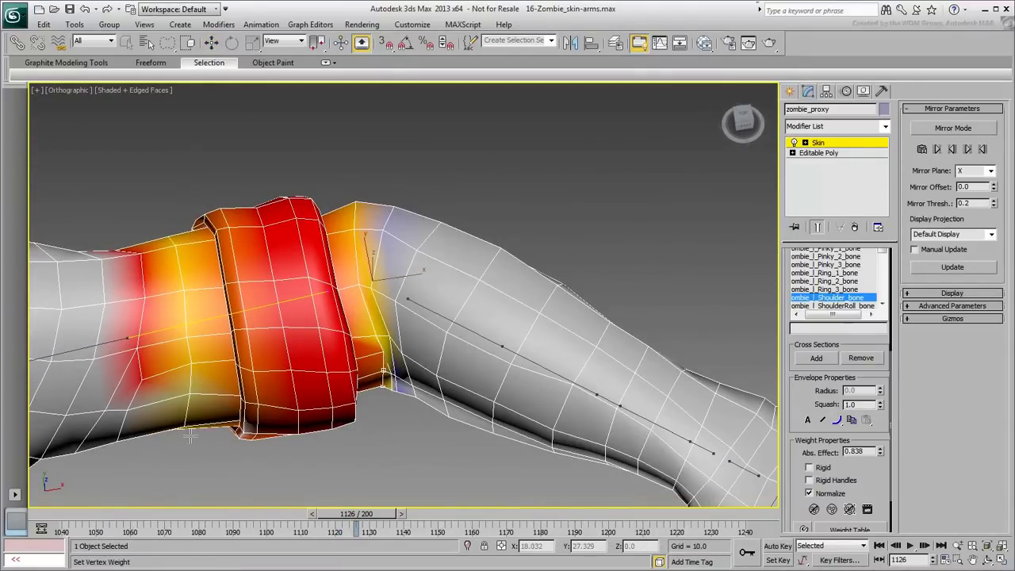
# At frame 1130, select the next vertices along the inner elbow crease and set their zombie_l_Shoulder_bone weight to 0.67.
pyautogui.moveTo(378, 516); pyautogui.dragTo(367, 515)
pyautogui.keyDown('alt'); pyautogui.moveTo(387, 428); pyautogui.dragTo(375, 358, button='middle'); pyautogui.keyUp('alt')
pyautogui.click(376, 357)
pyautogui.keyDown('alt'); pyautogui.moveTo(393, 404); pyautogui.dragTo(399, 474, button='middle'); pyautogui.keyUp('alt')
pyautogui.moveTo(366, 514); pyautogui.dragTo(377, 514)
pyautogui.moveTo(389, 433); pyautogui.dragTo(308, 434)
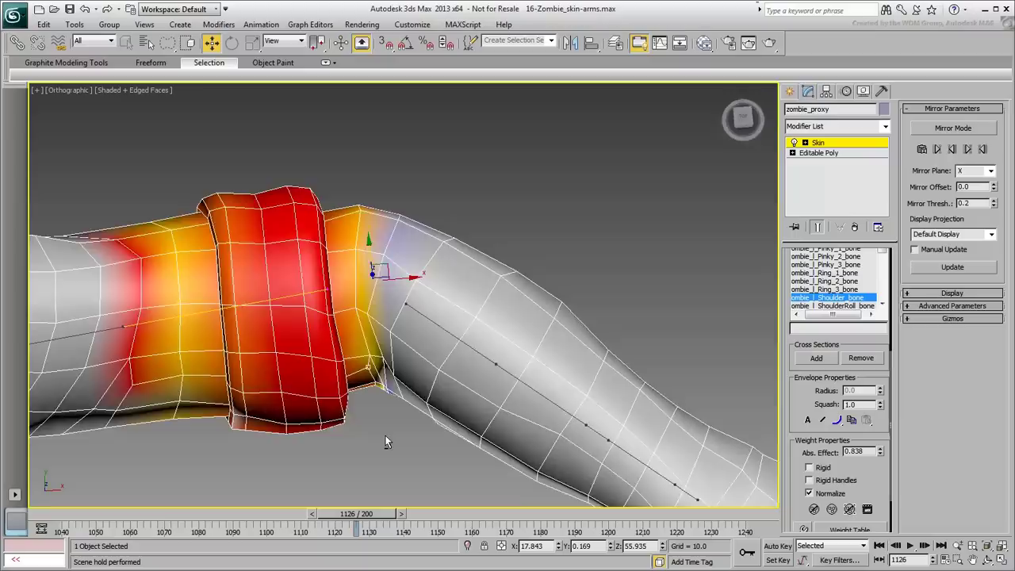
pyautogui.keyDown('alt'); pyautogui.moveTo(386, 442); pyautogui.dragTo(382, 454, button='middle'); pyautogui.keyUp('alt')
pyautogui.moveTo(376, 515); pyautogui.dragTo(389, 515)
pyautogui.press('w')
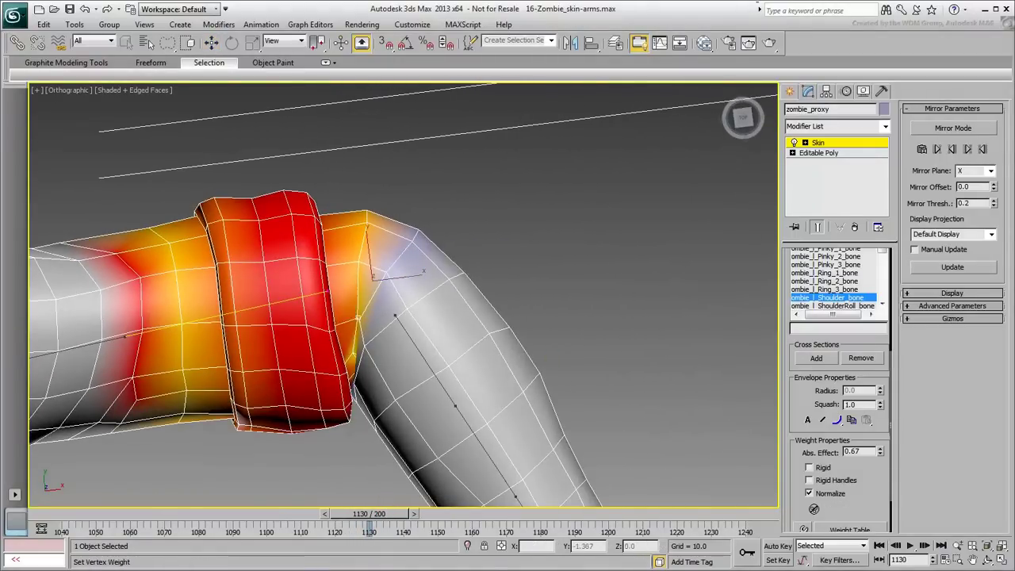
# Around frame 1128, refine the zombie_l_Shoulder_bone weight of the elbow vertices on the forearm side and undo the last unwanted edit.
pyautogui.keyDown('alt'); pyautogui.moveTo(729, 315); pyautogui.dragTo(476, 468, button='middle'); pyautogui.keyUp('alt')
pyautogui.scroll(-5, 501, 341)
pyautogui.moveTo(372, 519)
pyautogui.mouseDown()
pyautogui.moveTo(389, 523)
pyautogui.moveTo(352, 512)
pyautogui.moveTo(389, 519)
pyautogui.mouseUp()
pyautogui.press('w')
pyautogui.hotkey('ctrl', 'z')
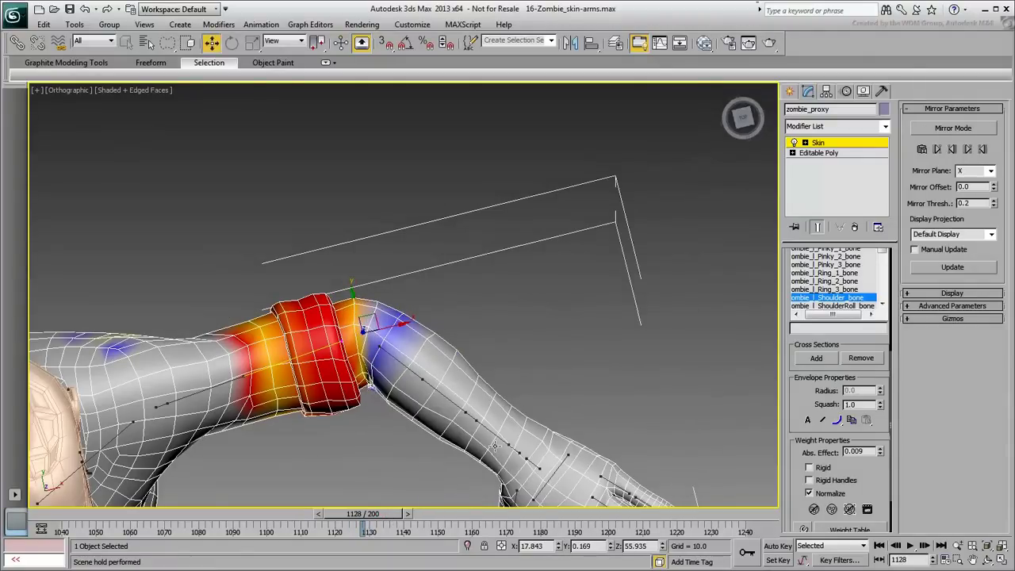
# Scrub the elbow bend up to frame 1136 and back to 1114, examining the elbow's deformation from several angles.
pyautogui.keyDown('alt'); pyautogui.moveTo(494, 446); pyautogui.dragTo(399, 341, button='middle'); pyautogui.keyUp('alt')
pyautogui.moveTo(379, 516); pyautogui.dragTo(372, 516)
pyautogui.press('w')
pyautogui.keyDown('alt'); pyautogui.moveTo(378, 394); pyautogui.dragTo(377, 448, button='middle'); pyautogui.keyUp('alt')
pyautogui.moveTo(363, 515); pyautogui.dragTo(399, 520)
pyautogui.keyDown('alt'); pyautogui.moveTo(393, 412); pyautogui.dragTo(206, 333, button='middle'); pyautogui.keyUp('alt')
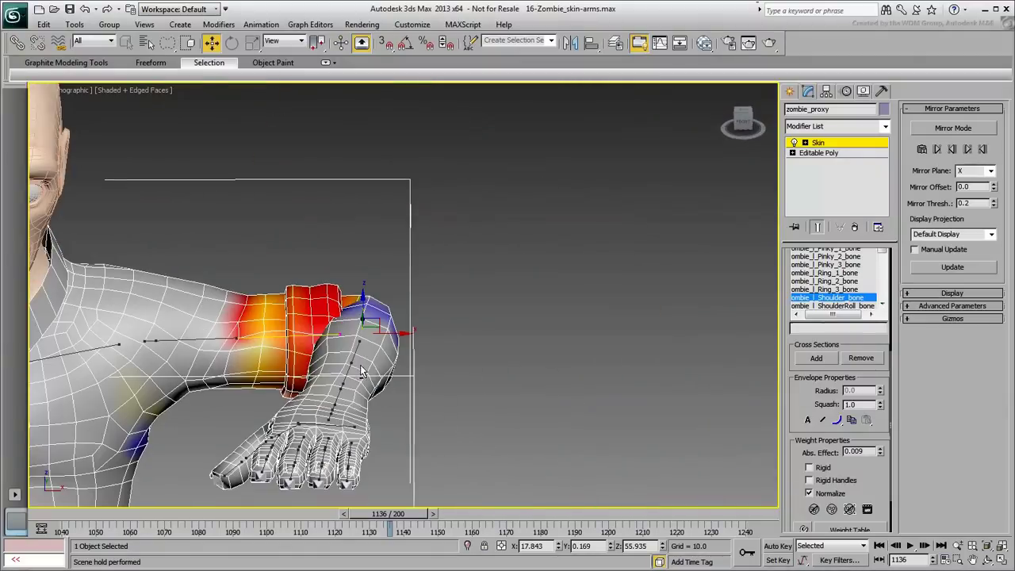
pyautogui.moveTo(389, 513); pyautogui.dragTo(326, 513)
# Select the vertex loops on the cuff's elbow side and set their zombie_l_Forearm_bone weight to 0.02.
pyautogui.keyDown('alt'); pyautogui.moveTo(354, 367); pyautogui.dragTo(325, 389, button='middle'); pyautogui.keyUp('alt')
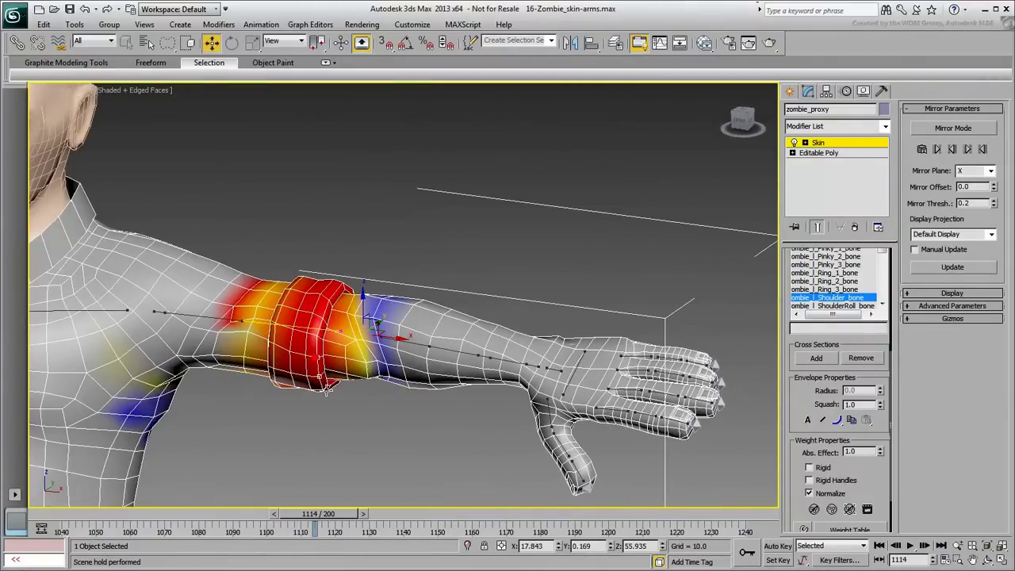
pyautogui.scroll(5, 795, 403)
pyautogui.click(861, 310)
pyautogui.moveTo(432, 420)
pyautogui.keyDown('alt'); pyautogui.mouseDown(button='middle')
pyautogui.moveTo(402, 426)
pyautogui.moveTo(412, 424)
pyautogui.mouseUp(button='middle'); pyautogui.keyUp('alt')
pyautogui.scroll(-5, 878, 493)
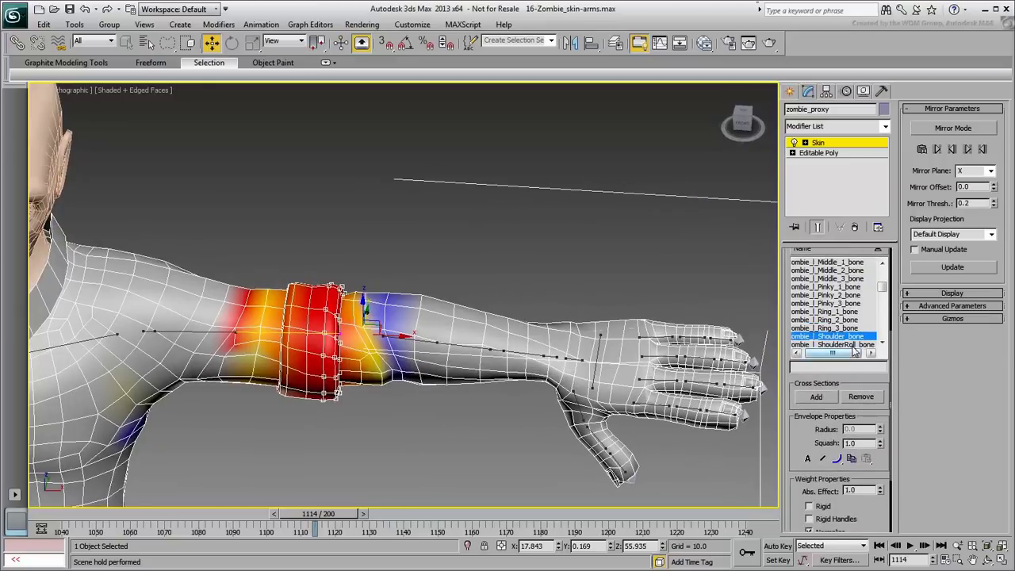
pyautogui.click(424, 341)
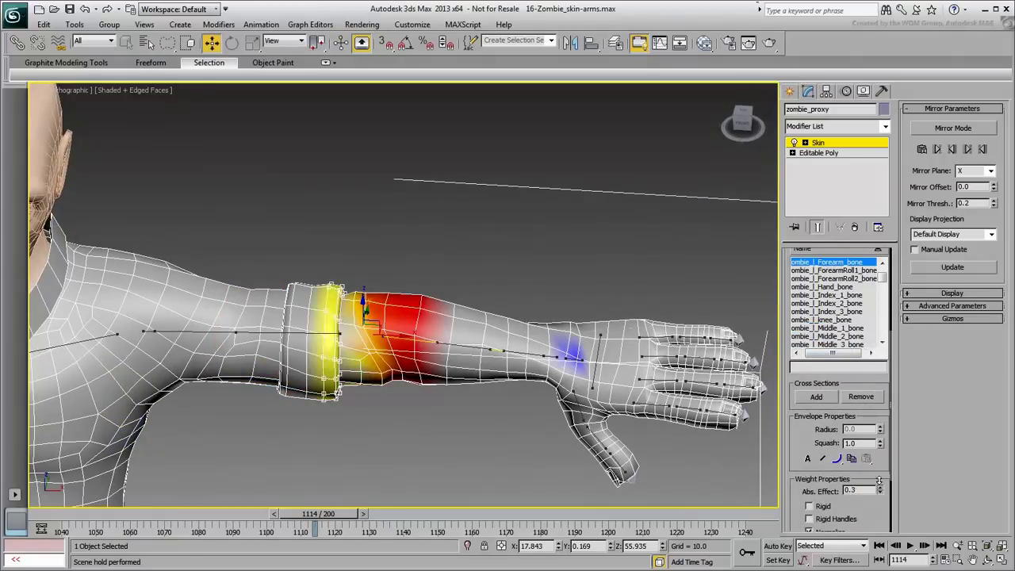
pyautogui.moveTo(329, 517); pyautogui.dragTo(302, 514)
pyautogui.press('w')
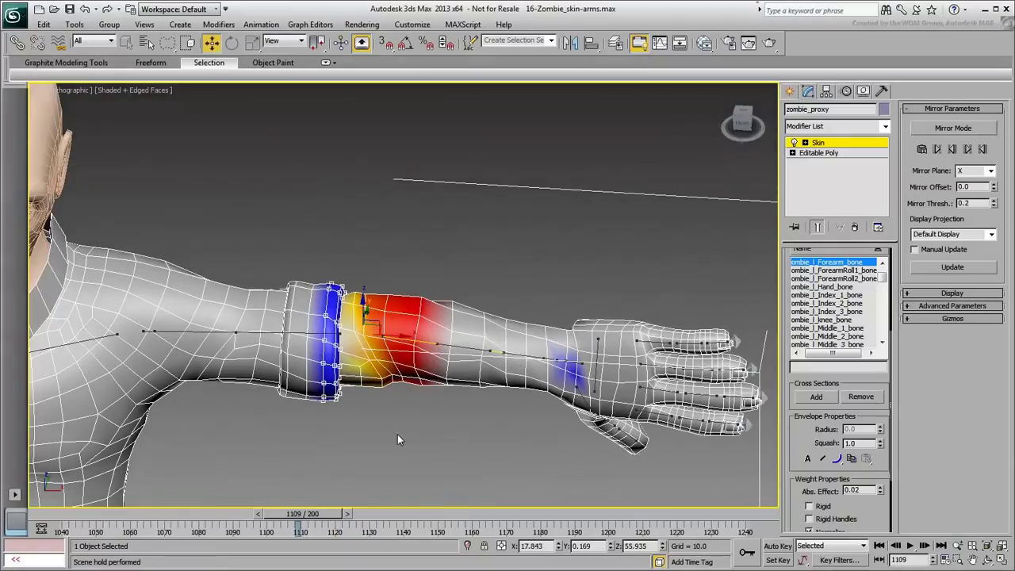
# At frame 1058, select the mid-forearm vertex loops and blend their weights between zombie_l_ForearmRoll2_bone and zombie_l_Forearm_bone.
pyautogui.scroll(8, 404, 400)
pyautogui.scroll(-4, 397, 452)
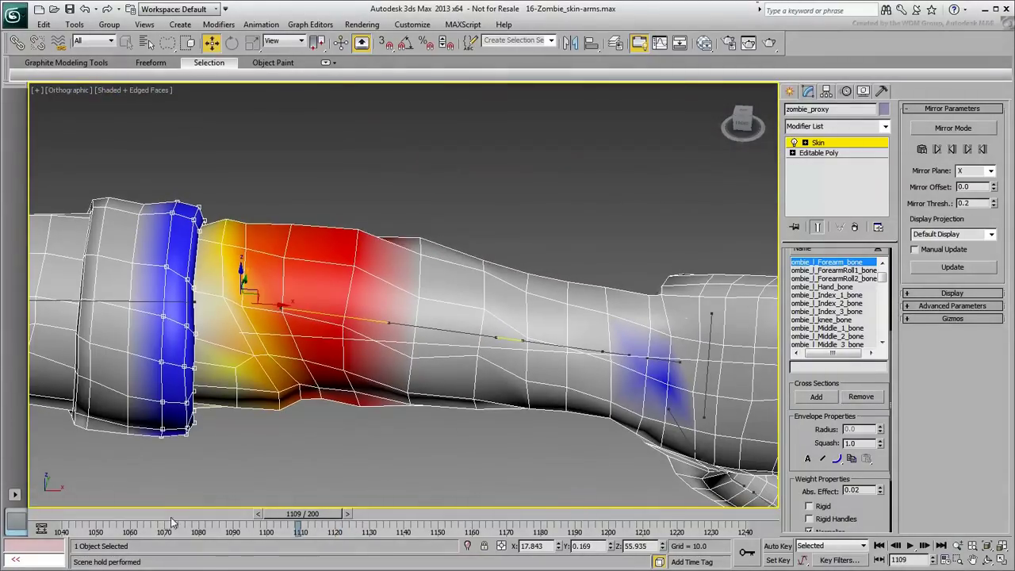
pyautogui.moveTo(250, 519); pyautogui.dragTo(115, 508)
pyautogui.press('w')
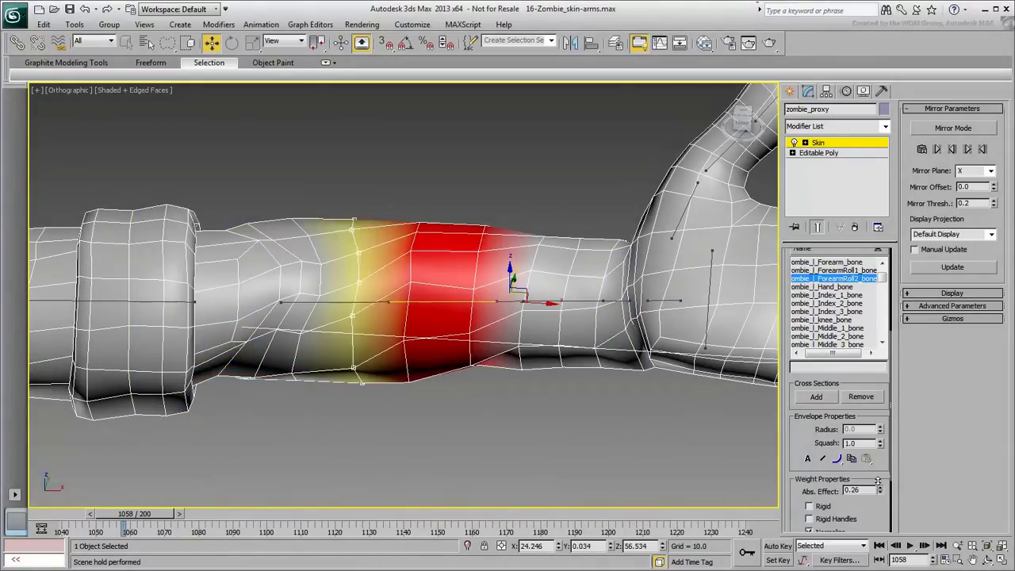
pyautogui.click(330, 302)
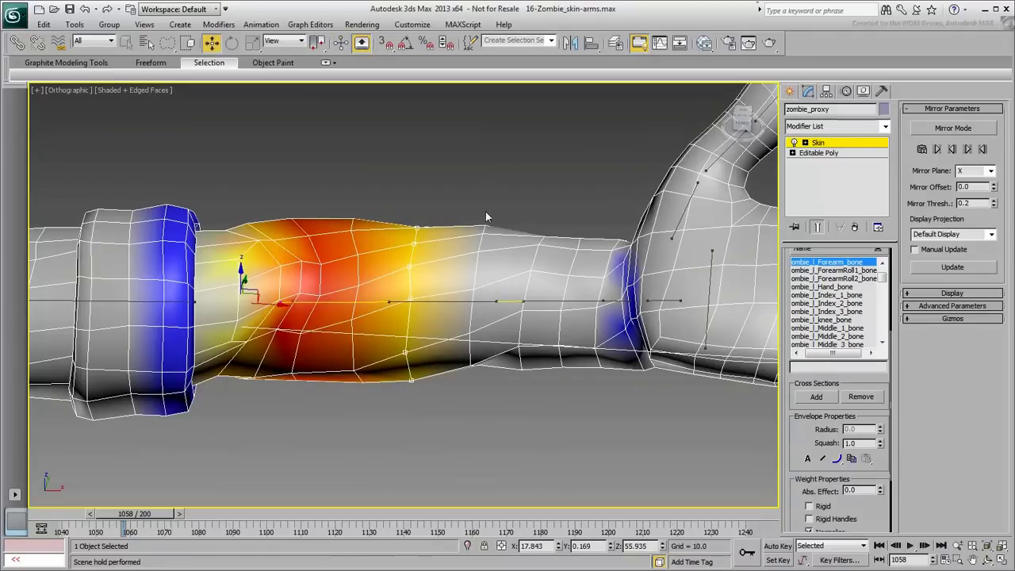
# Select the forearm loops closer to the wrist and blend their weights between zombie_l_ForearmRoll1_bone and zombie_l_ForearmRoll2_bone.
pyautogui.click(853, 270)
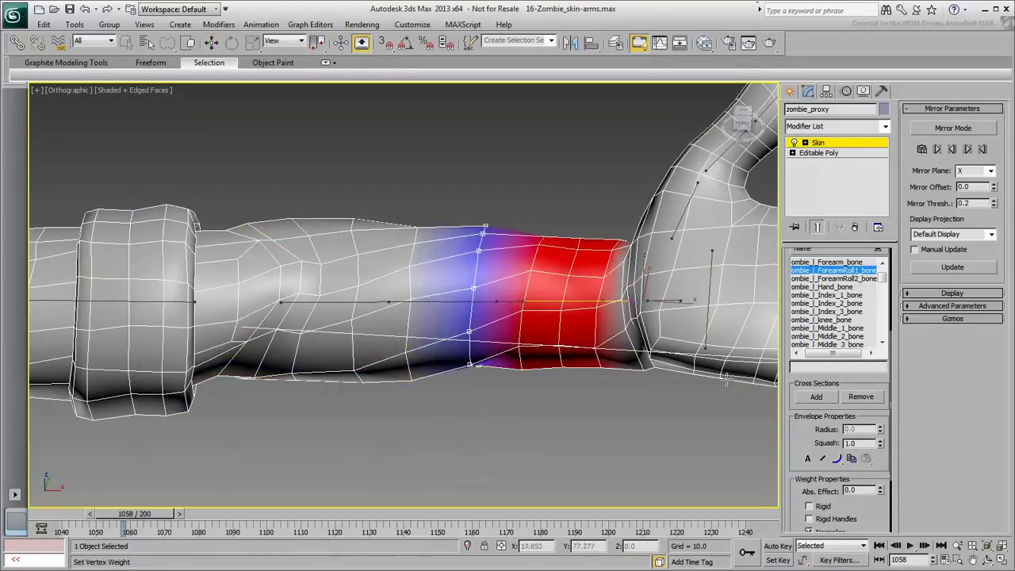
pyautogui.click(848, 278)
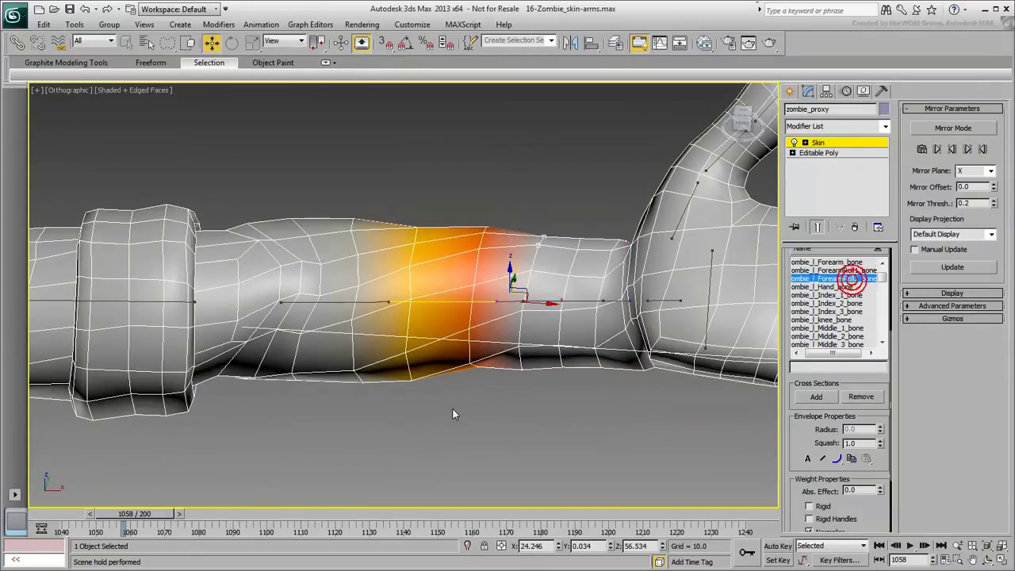
pyautogui.keyDown('alt'); pyautogui.moveTo(458, 411); pyautogui.dragTo(361, 463, button='middle'); pyautogui.keyUp('alt')
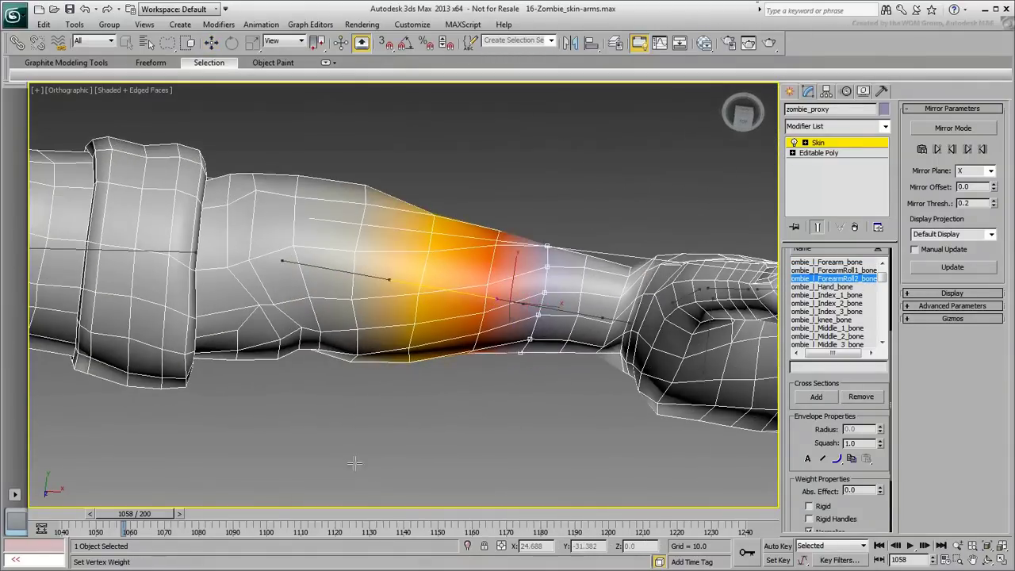
pyautogui.keyDown('alt'); pyautogui.moveTo(485, 358); pyautogui.dragTo(393, 449, button='middle'); pyautogui.keyUp('alt')
pyautogui.scroll(-5, 393, 449)
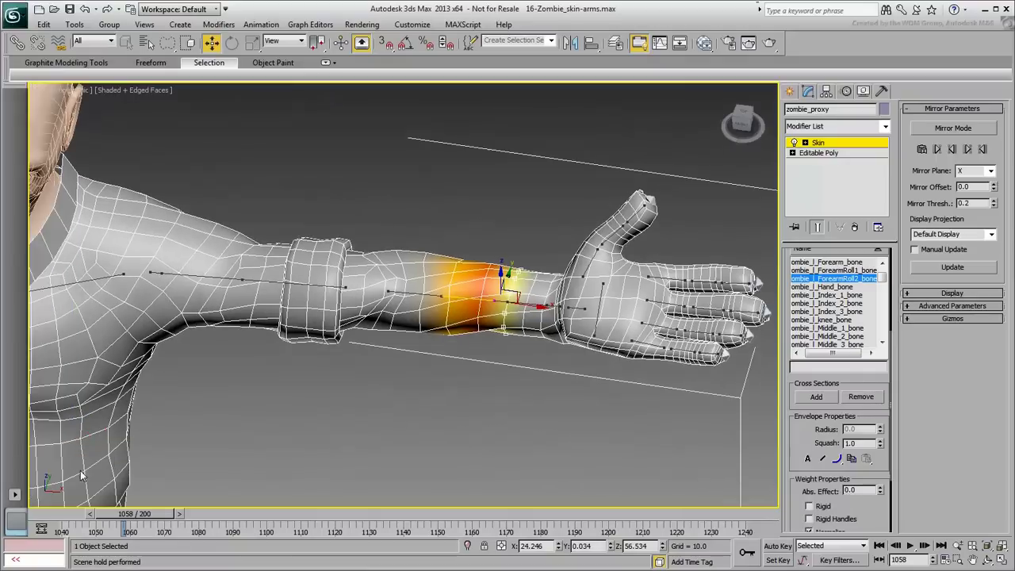
# Return the animation to frame 1040 and leave the Skin modifier's envelope editing, keeping the left arm framed.
pyautogui.moveTo(130, 516); pyautogui.dragTo(43, 489)
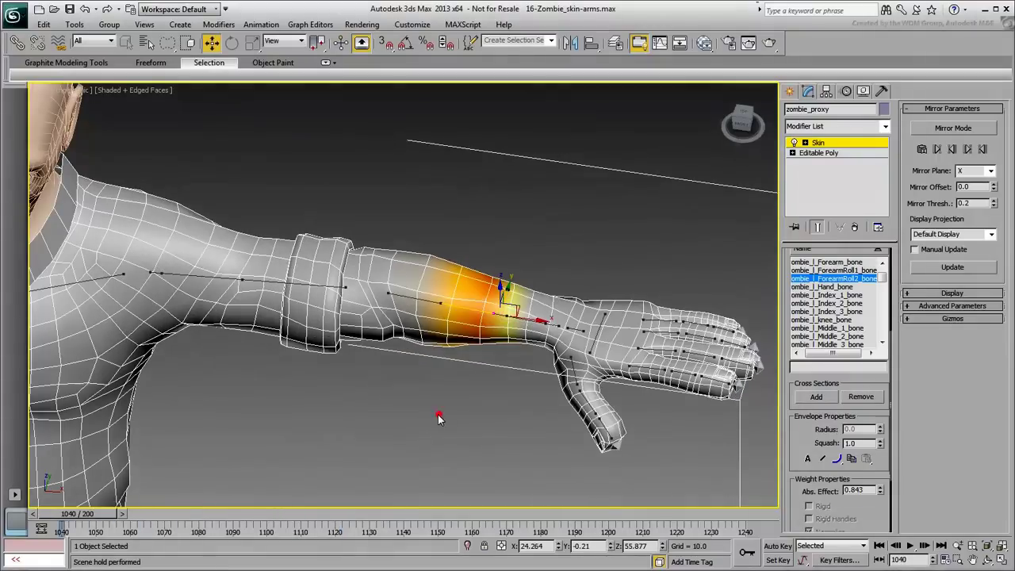
pyautogui.scroll(-5, 438, 417)
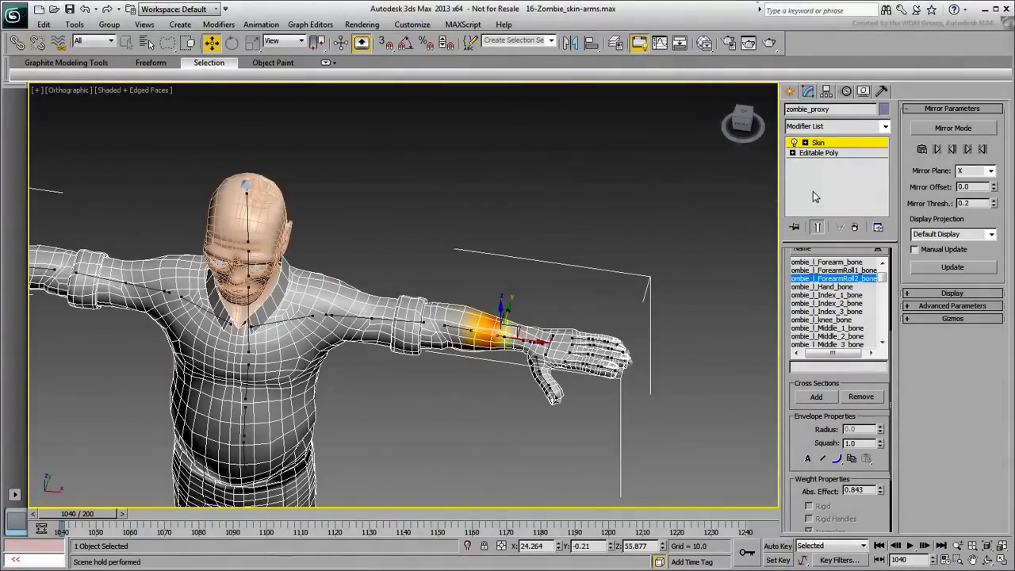
pyautogui.click(834, 145)
pyautogui.scroll(6, 460, 362)
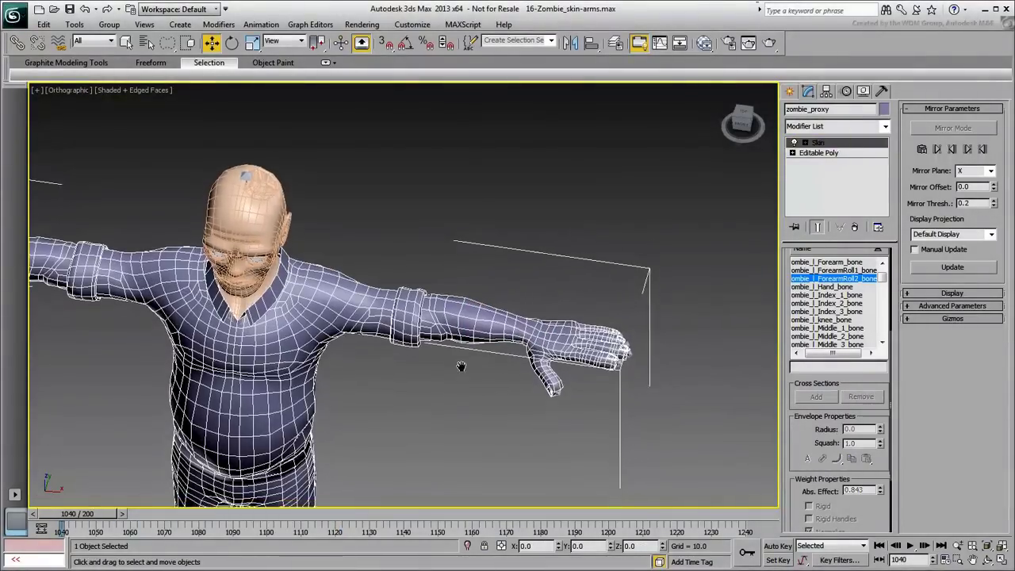
pyautogui.moveTo(453, 373); pyautogui.dragTo(429, 374, button='middle')
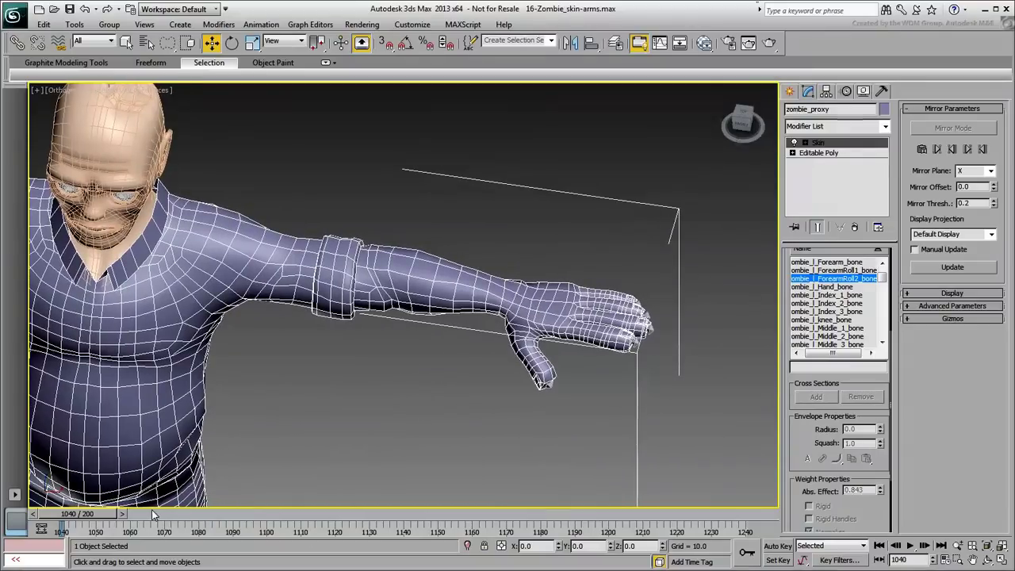